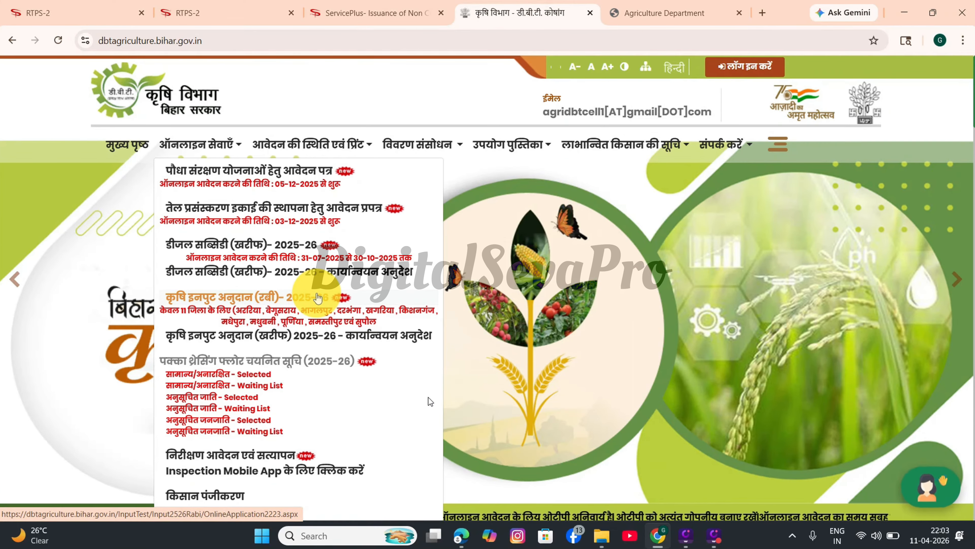
Open the कृषि इनपुट अनुदान (रबी) 2025-26 page and check the application start date in the instructions
{"action": "left_click", "coordinate": [317, 298]}
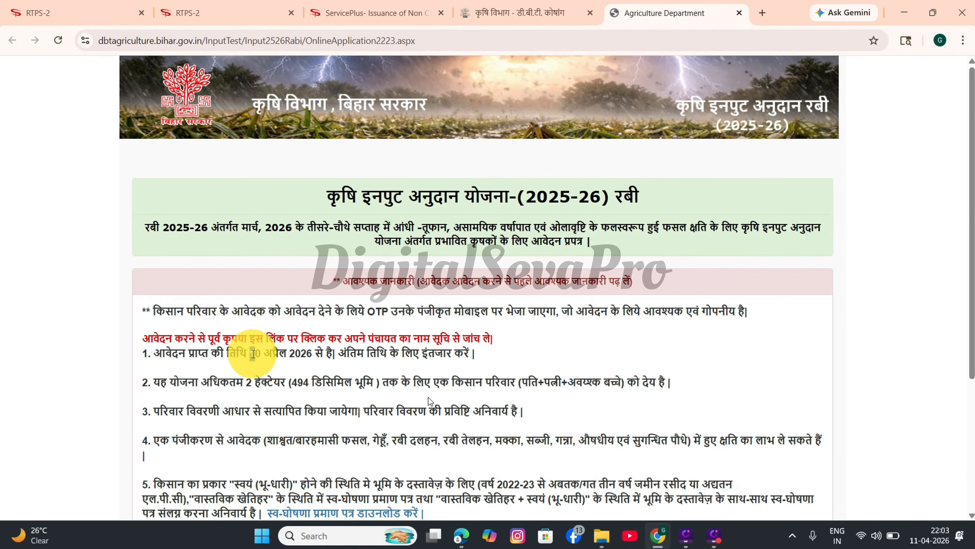
{"action": "left_click_drag", "start_coordinate": [253, 354], "coordinate": [315, 352]}
{"action": "left_click", "coordinate": [308, 351]}
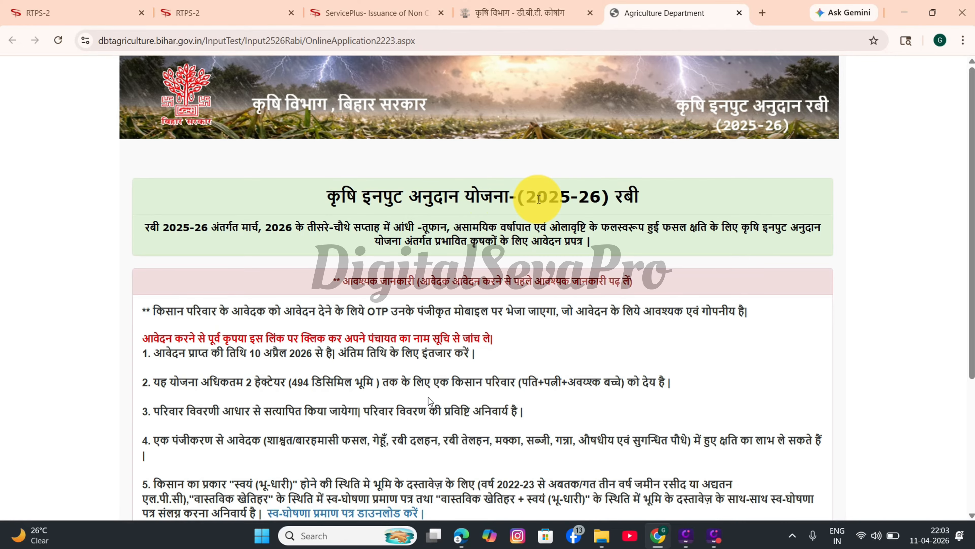
Search Google for "agriculture" in a new tab and open the Bihar DBT Agriculture portal, कृषि विभाग - डी.बी.टी. कोषांग
{"action": "left_click", "coordinate": [762, 13]}
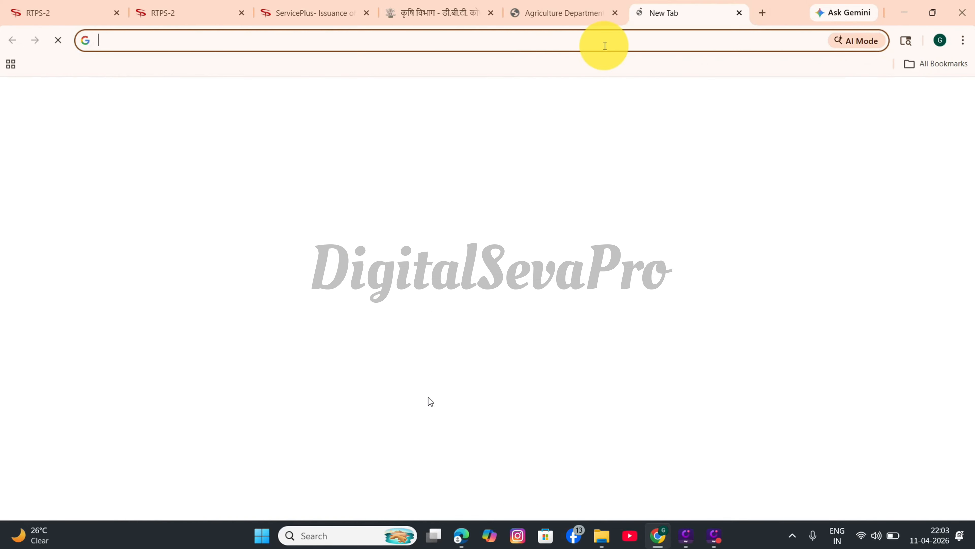
{"action": "left_click", "coordinate": [519, 44]}
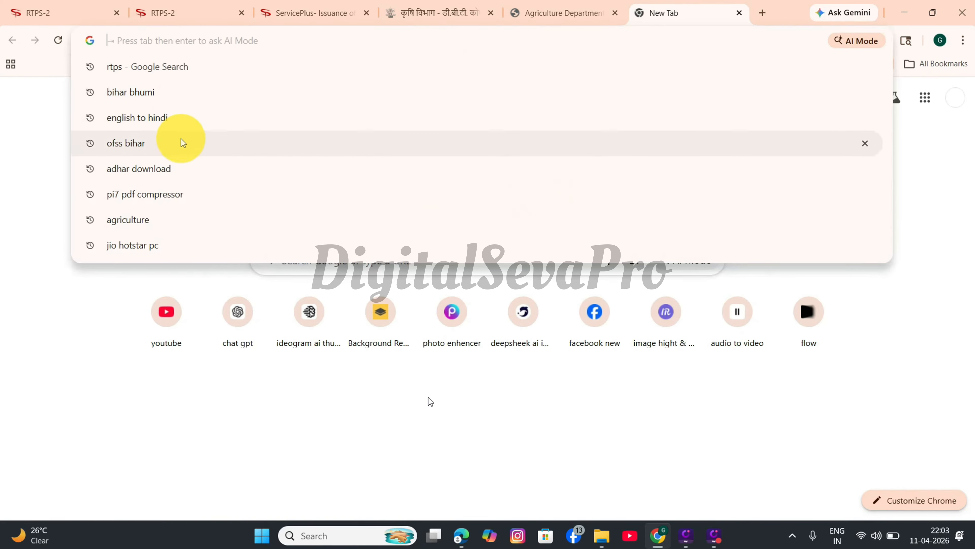
{"action": "left_click", "coordinate": [148, 220]}
{"action": "scroll", "coordinate": [257, 348], "scroll_direction": "down", "scroll_amount": 5}
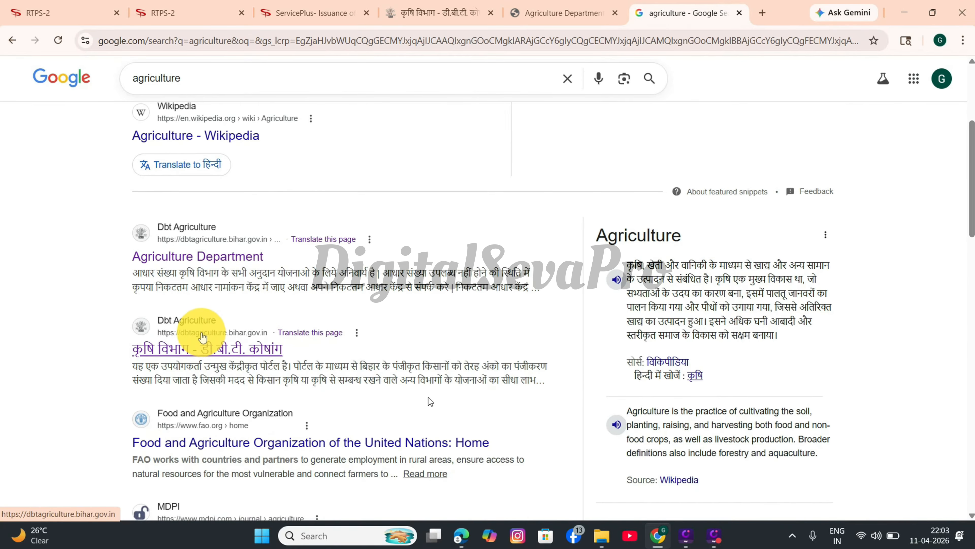
{"action": "left_click", "coordinate": [179, 326]}
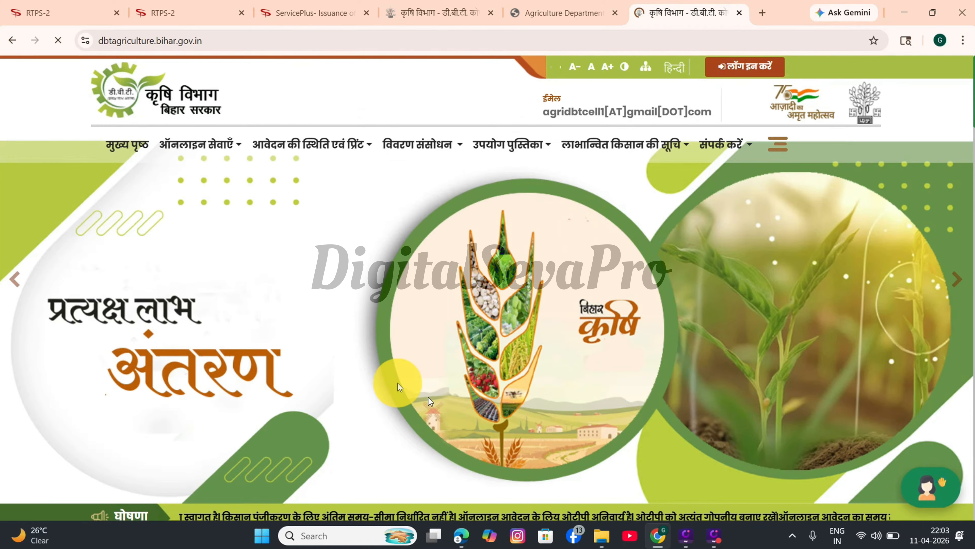
Open the कृषि इनपुट अनुदान (रबी) 2025-26 online service and read its rules on the application date and farmer family
{"action": "mouse_move", "coordinate": [210, 146]}
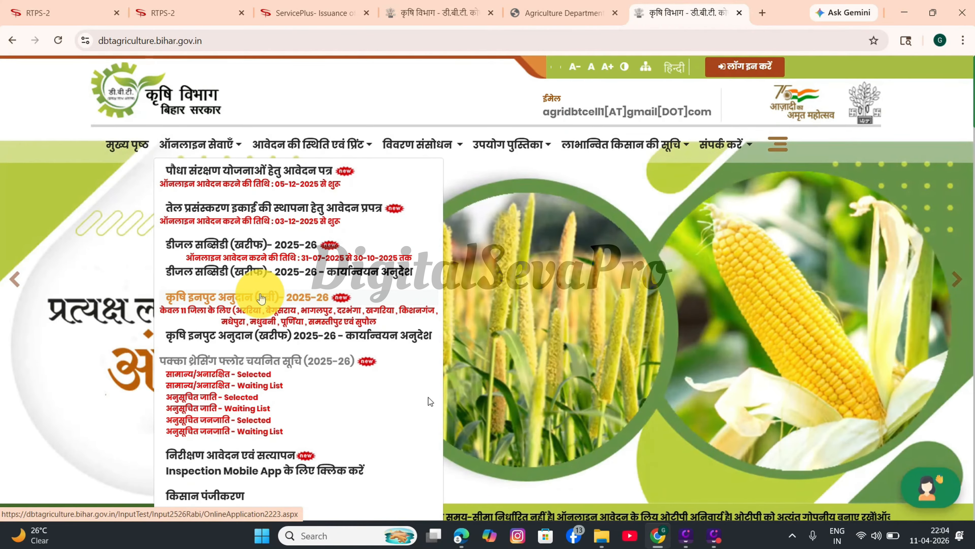
{"action": "left_click", "coordinate": [234, 298]}
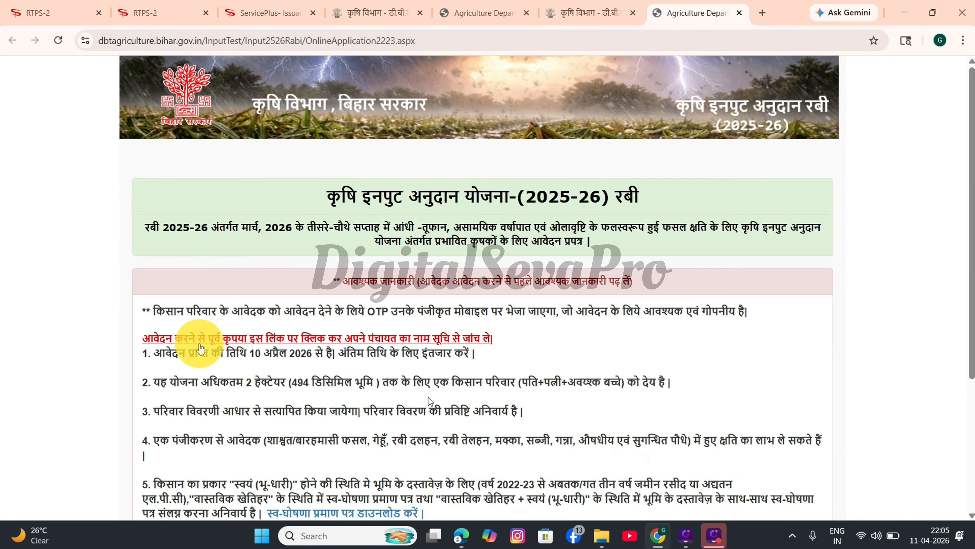
{"action": "left_click_drag", "start_coordinate": [157, 353], "coordinate": [319, 354]}
{"action": "left_click", "coordinate": [324, 354]}
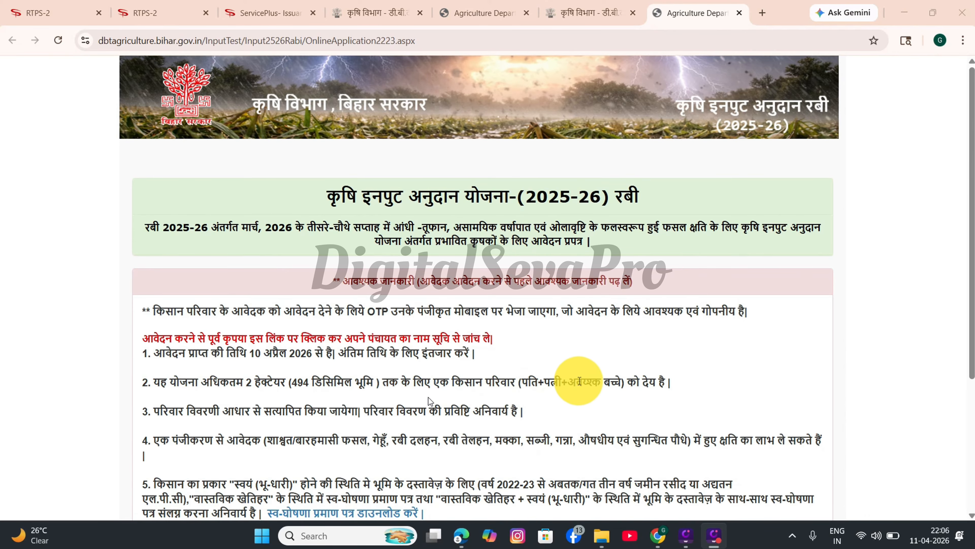
{"action": "left_click_drag", "start_coordinate": [626, 382], "coordinate": [521, 382]}
{"action": "left_click", "coordinate": [521, 382]}
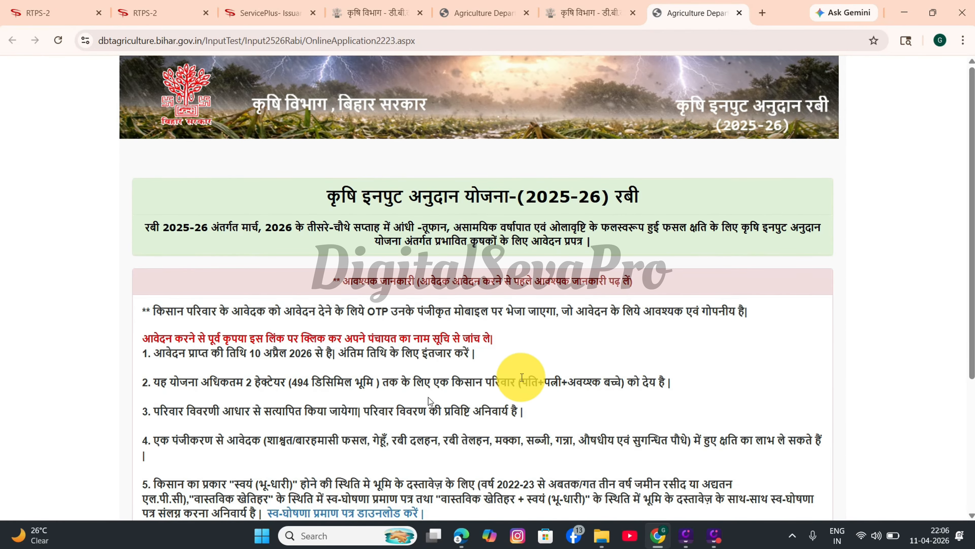
Read the farmer-type document rules, then open the self-declaration form Declaration-2026.pdf and look through it
{"action": "scroll", "coordinate": [515, 377], "scroll_direction": "down", "scroll_amount": 5}
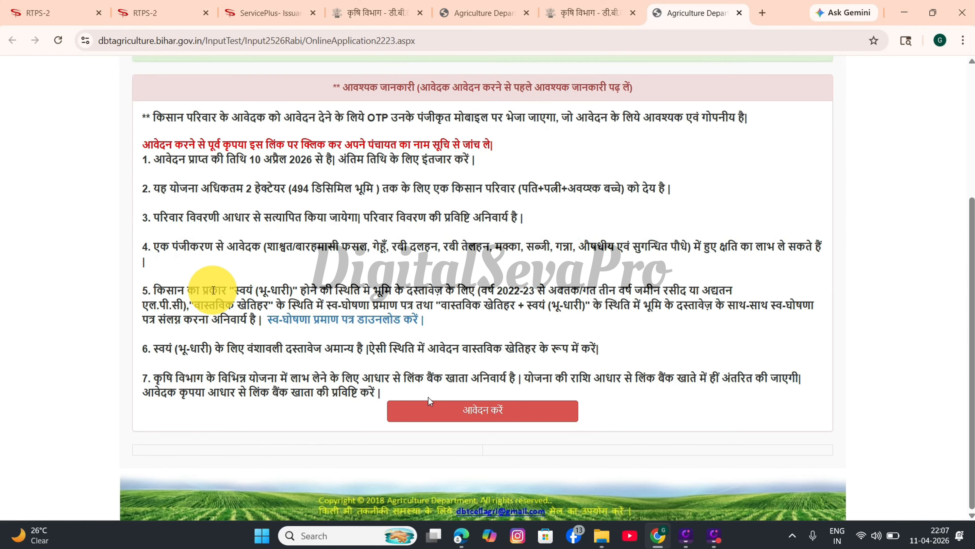
{"action": "left_click_drag", "start_coordinate": [234, 290], "coordinate": [313, 293]}
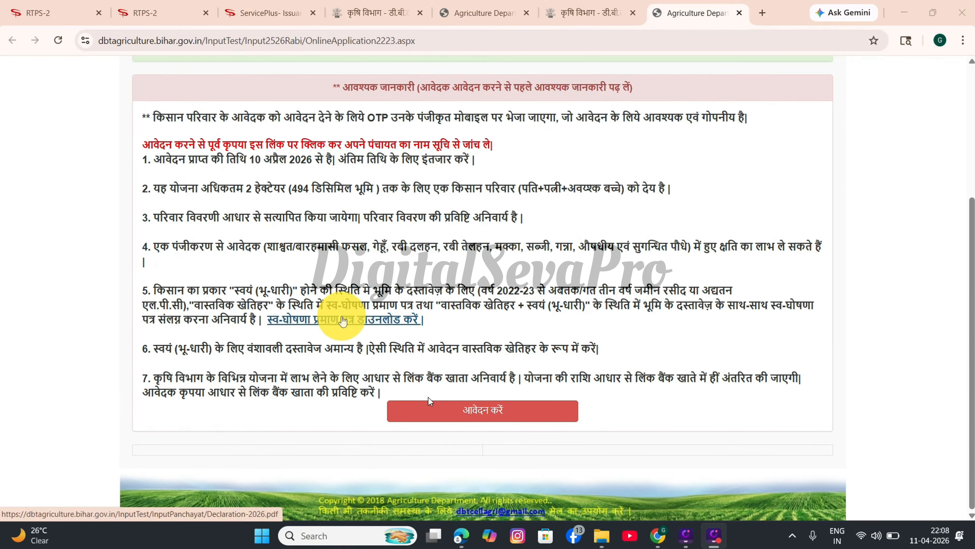
{"action": "left_click", "coordinate": [366, 320]}
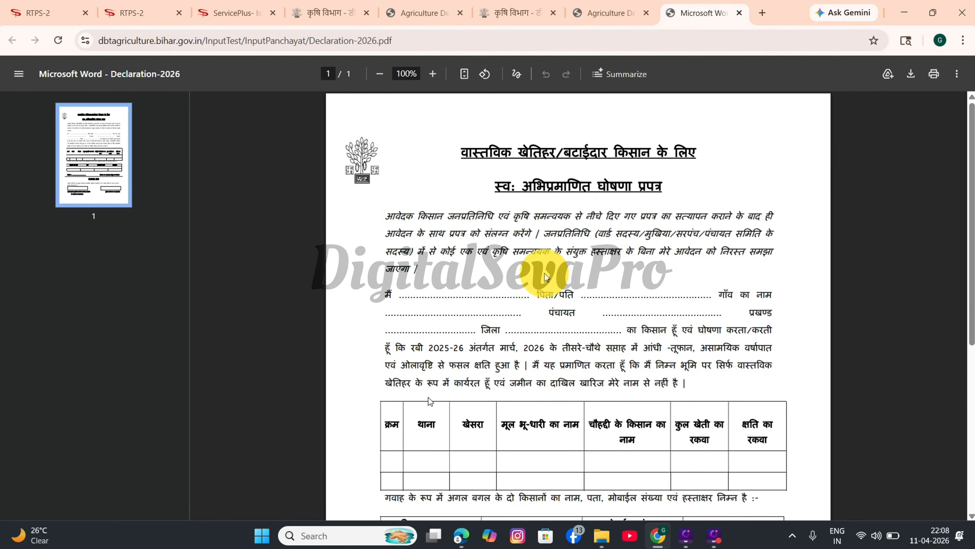
{"action": "scroll", "coordinate": [481, 466], "scroll_direction": "down", "scroll_amount": 5}
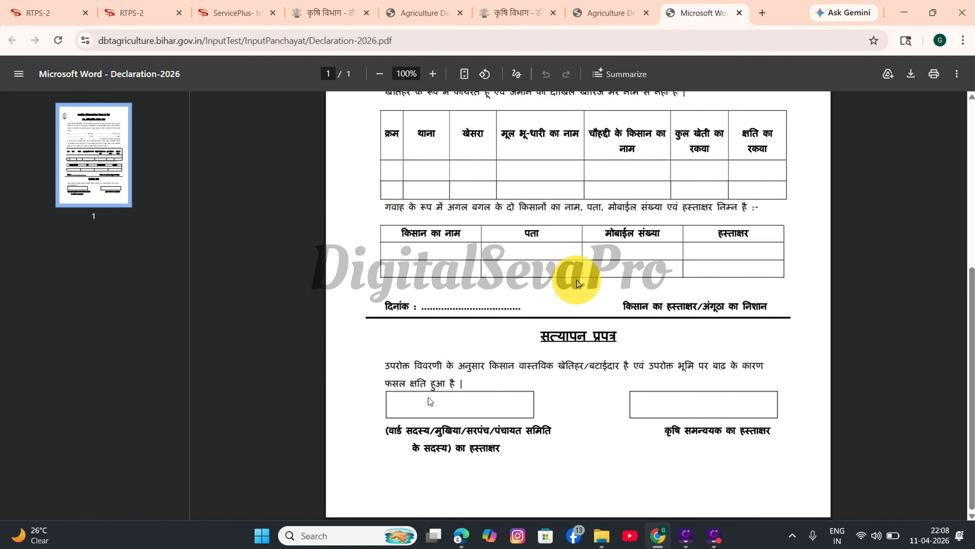
Return to the scheme instructions, start the application and search with the farmer's 13-digit registration number
{"action": "left_click", "coordinate": [610, 13]}
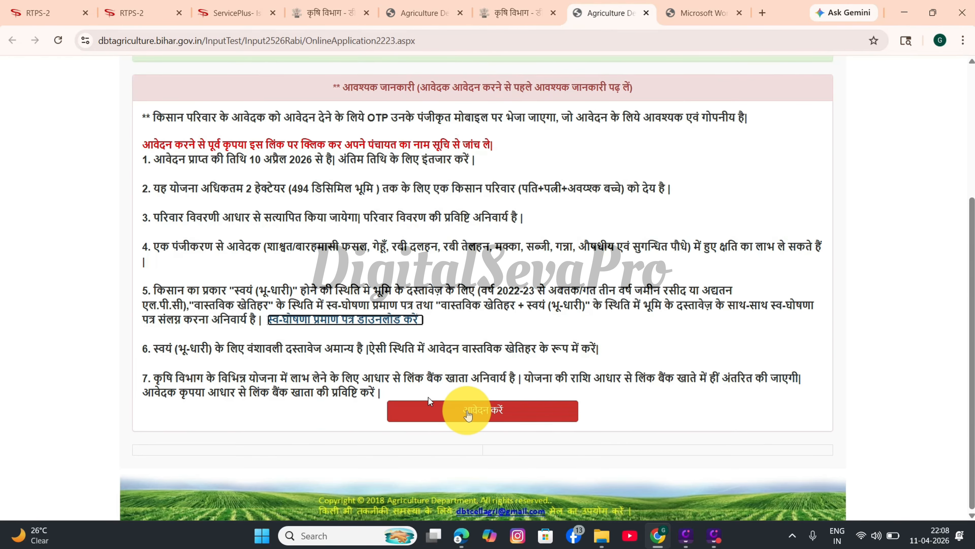
{"action": "left_click", "coordinate": [486, 413]}
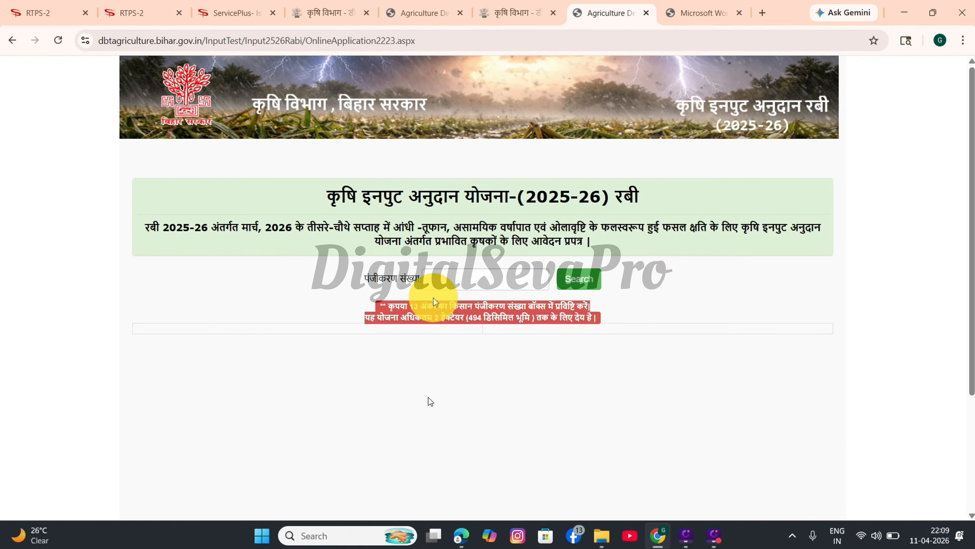
{"action": "left_click", "coordinate": [460, 277]}
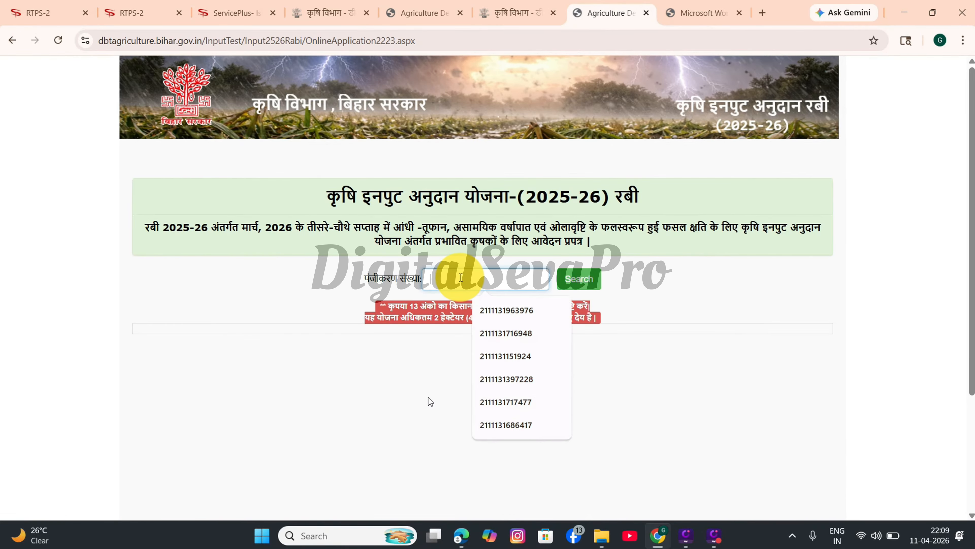
{"action": "left_click", "coordinate": [507, 312]}
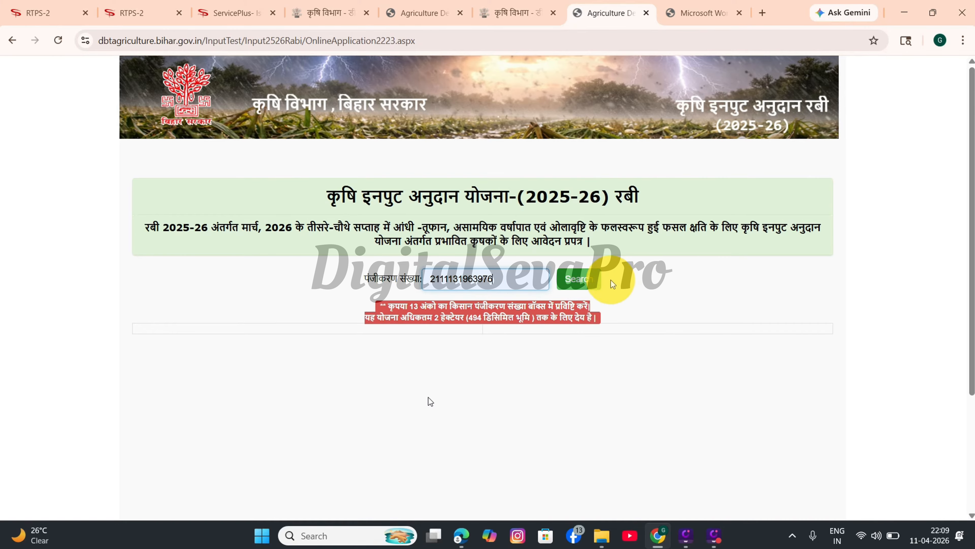
{"action": "left_click", "coordinate": [580, 281]}
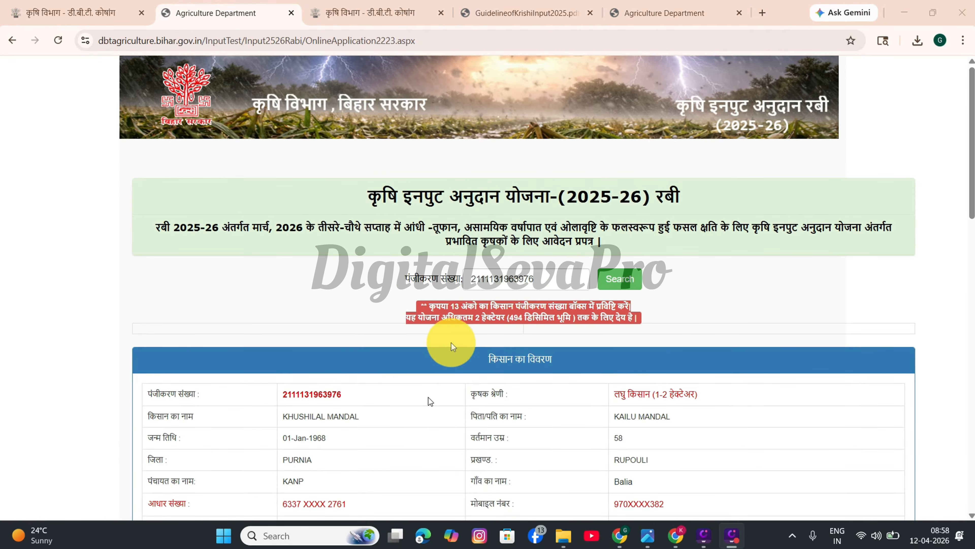
Review the किसान का विवरण section with the farmer's personal, address and bank details
{"action": "left_click_drag", "start_coordinate": [493, 355], "coordinate": [557, 357]}
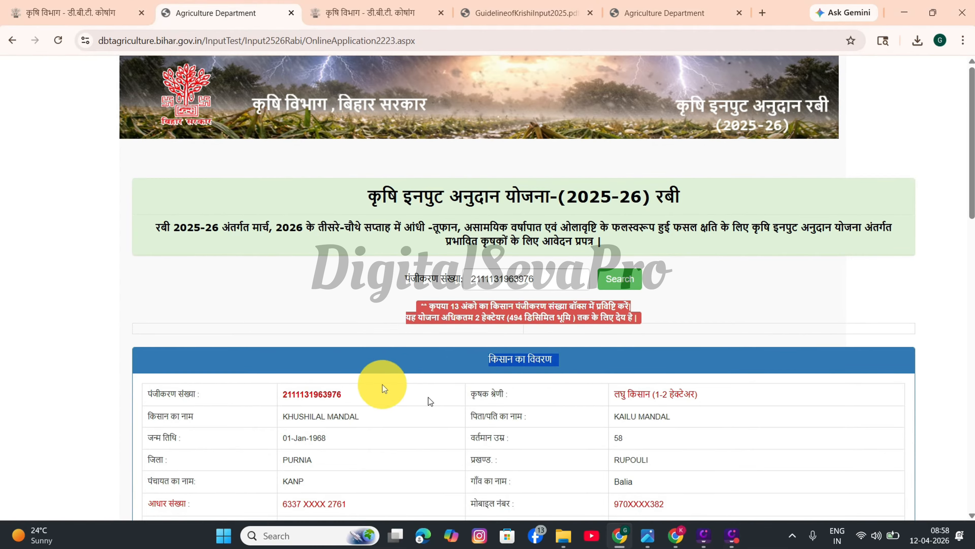
{"action": "scroll", "coordinate": [433, 400], "scroll_direction": "down", "scroll_amount": 5}
{"action": "scroll", "coordinate": [446, 331], "scroll_direction": "down", "scroll_amount": 5}
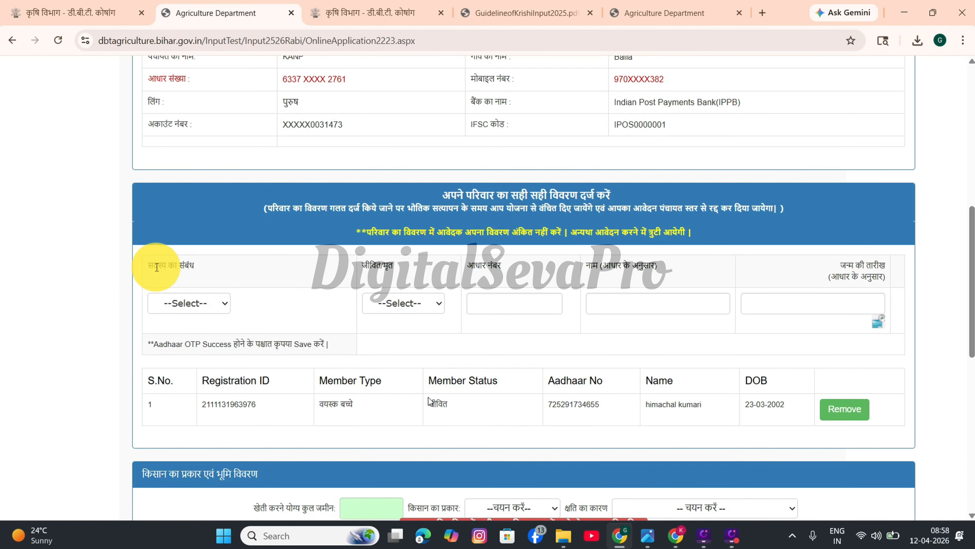
For the new family member, set the relationship to वयस्क बच्चे and the living status to जीवित
{"action": "left_click", "coordinate": [190, 309]}
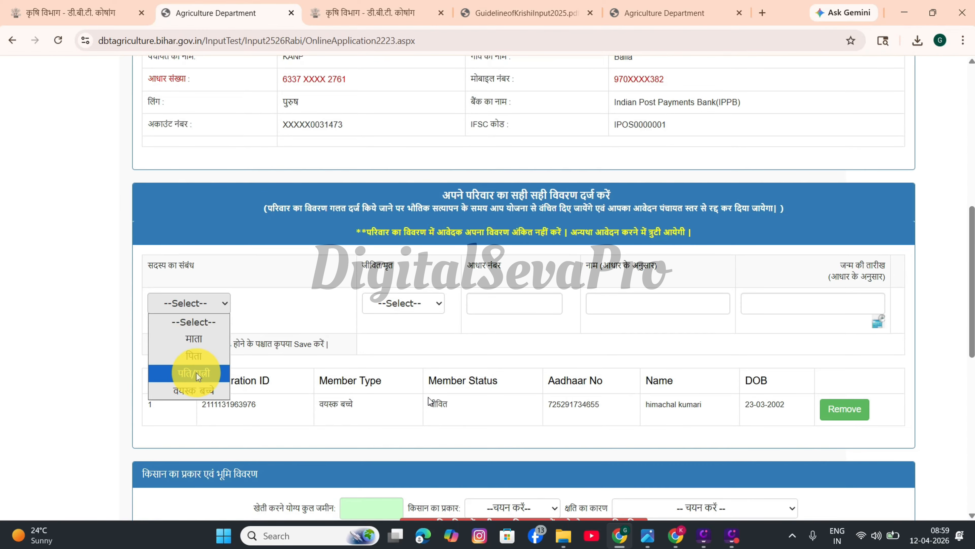
{"action": "left_click", "coordinate": [194, 322]}
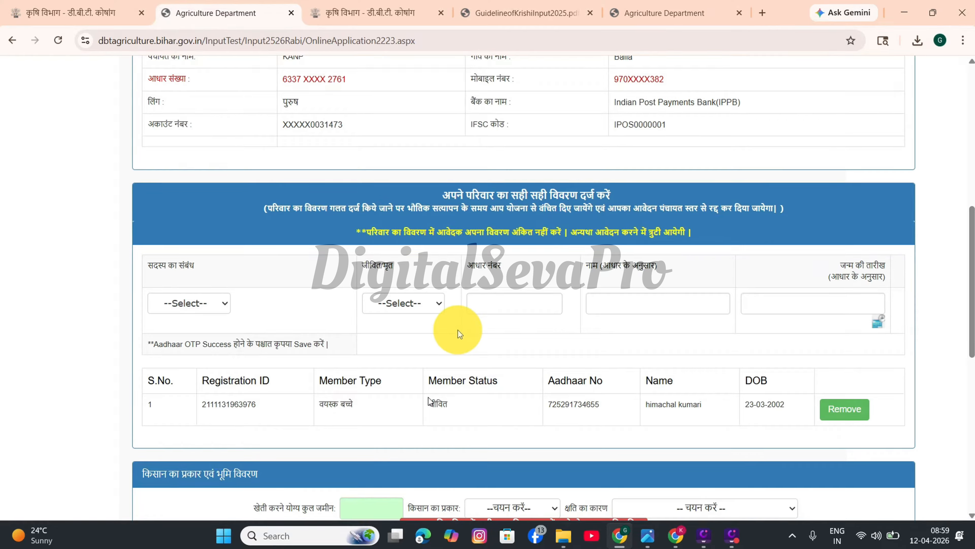
{"action": "left_click", "coordinate": [190, 303]}
{"action": "left_click", "coordinate": [194, 389]}
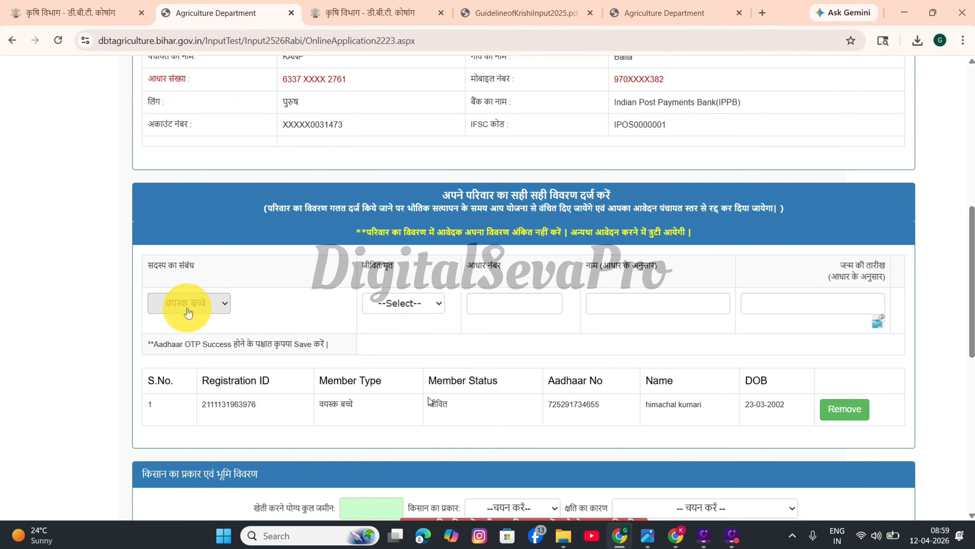
{"action": "left_click", "coordinate": [397, 303]}
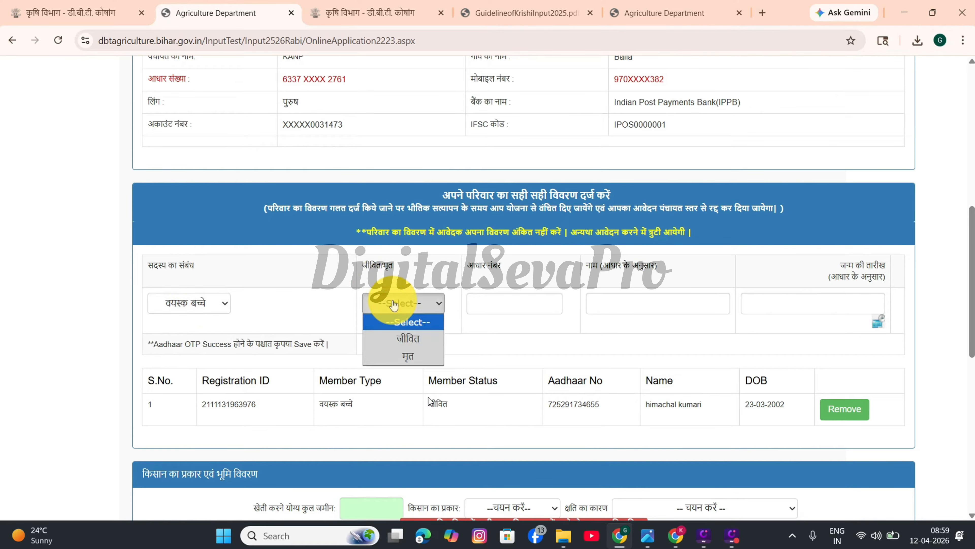
{"action": "left_click", "coordinate": [397, 337]}
Fill in the family member's Aadhaar number, name and date of birth, and request the Aadhaar OTP
{"action": "scroll", "coordinate": [473, 316], "scroll_direction": "down", "scroll_amount": 10}
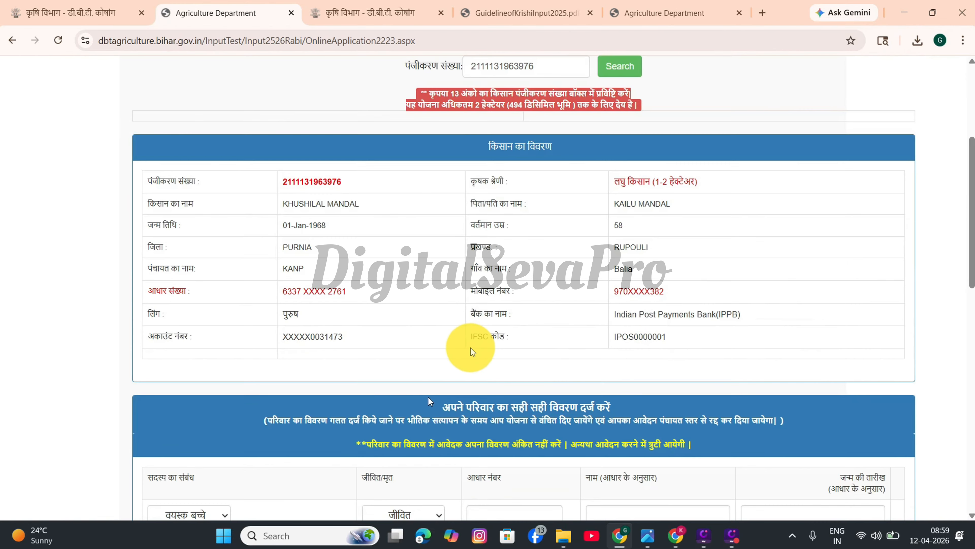
{"action": "left_click", "coordinate": [502, 305]}
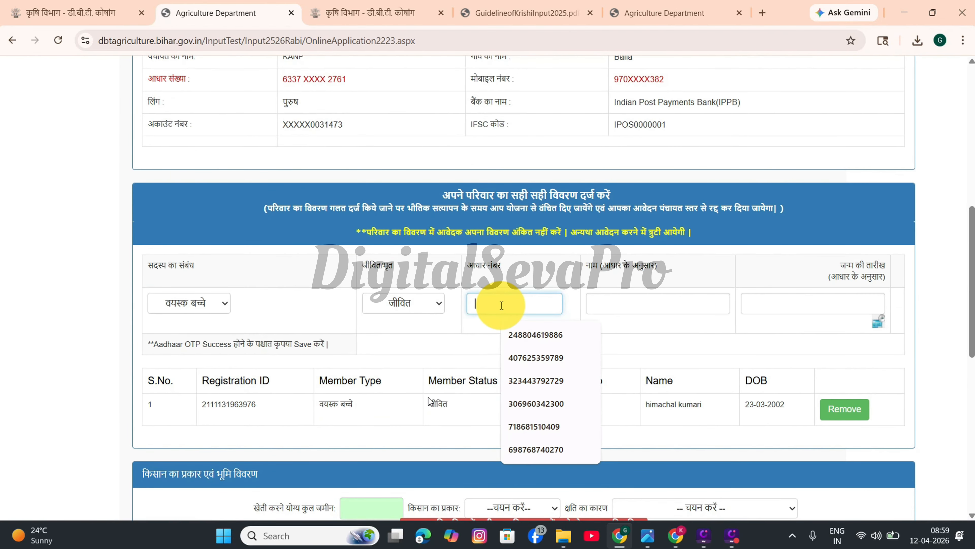
{"action": "left_click", "coordinate": [608, 308]}
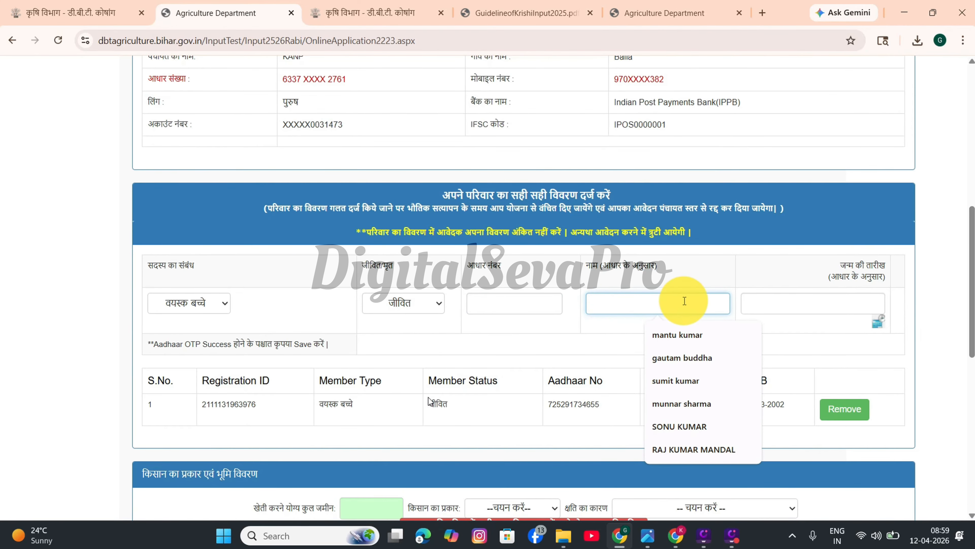
{"action": "left_click", "coordinate": [781, 305]}
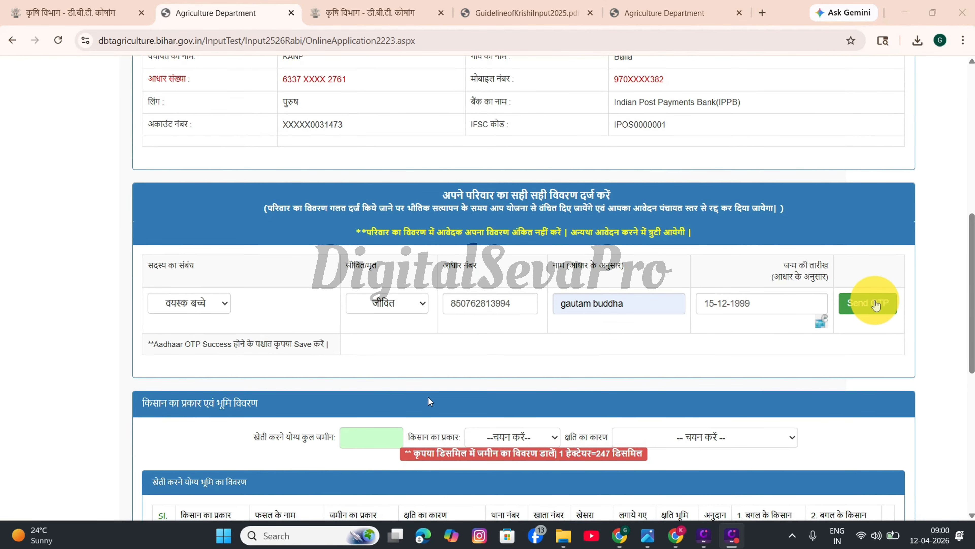
{"action": "left_click", "coordinate": [872, 304]}
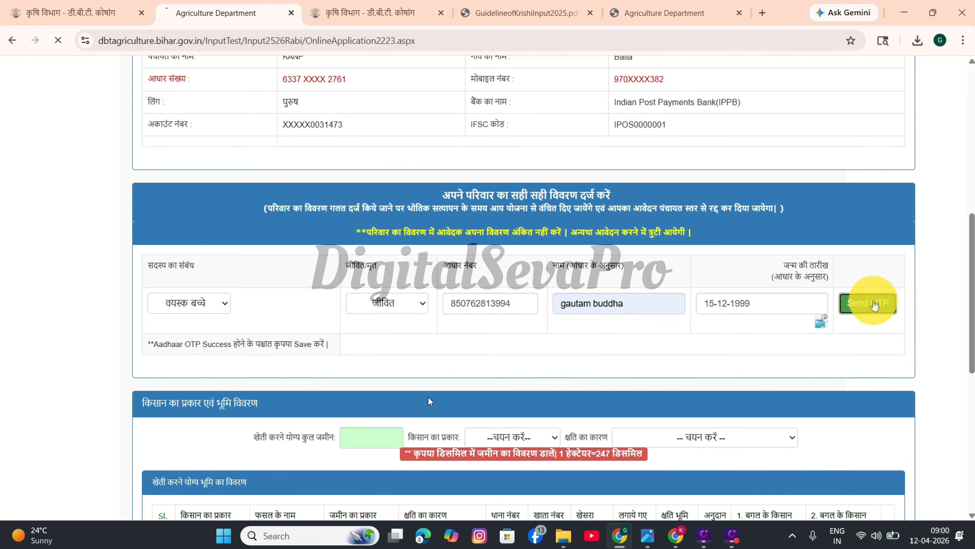
Enter the received OTP in the Aadhaar verification field of the family member and verify it
{"action": "scroll", "coordinate": [499, 372], "scroll_direction": "down", "scroll_amount": 5}
{"action": "scroll", "coordinate": [505, 366], "scroll_direction": "down", "scroll_amount": 3}
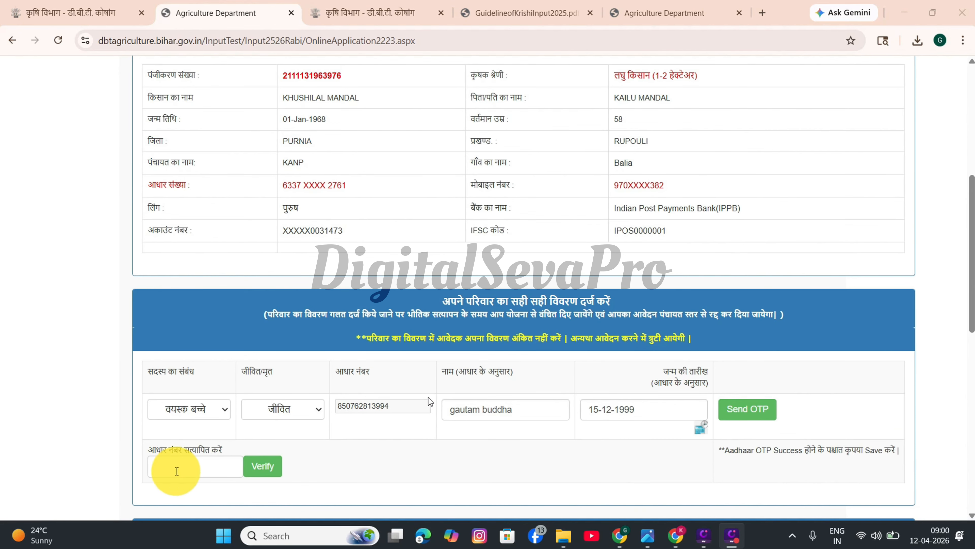
{"action": "left_click", "coordinate": [192, 466]}
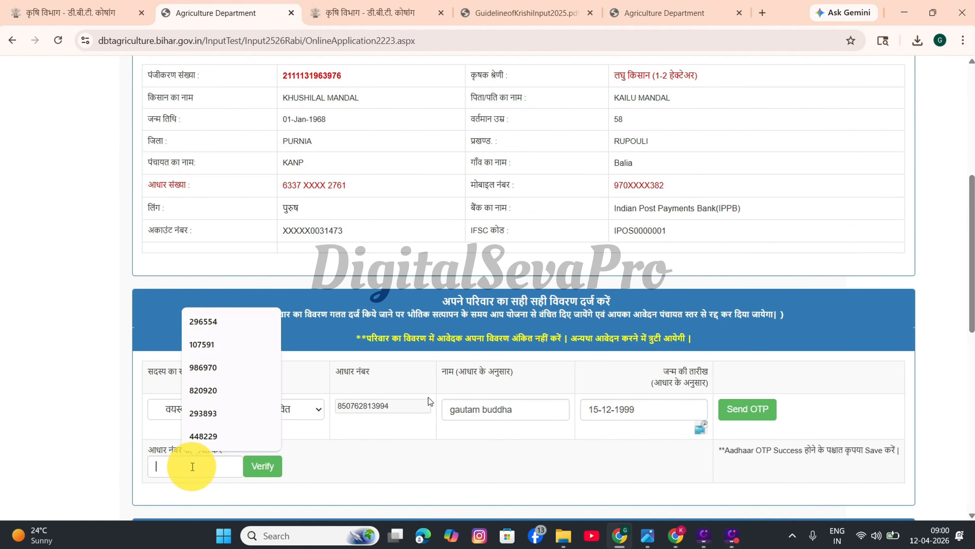
{"action": "left_click", "coordinate": [264, 466]}
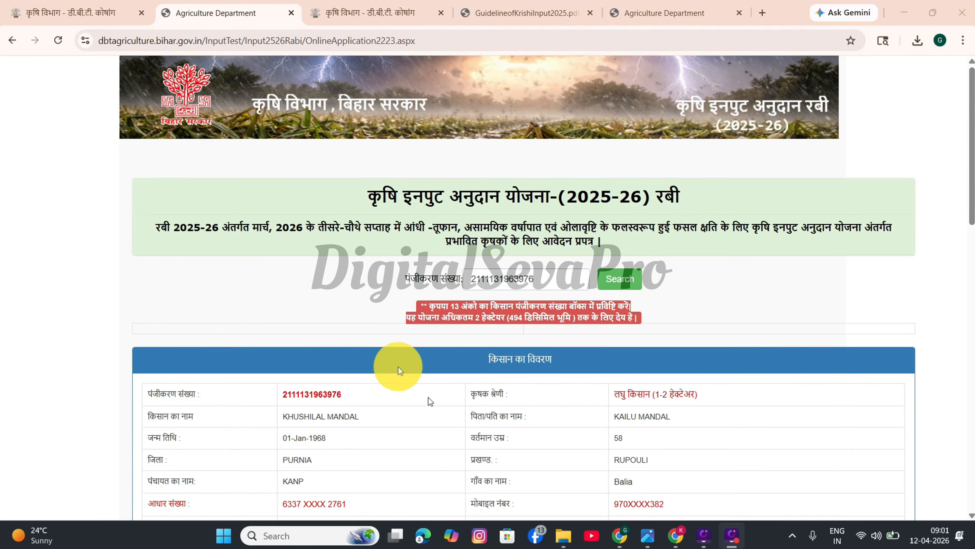
Save the verified family member to the application's family details
{"action": "scroll", "coordinate": [399, 357], "scroll_direction": "down", "scroll_amount": 10}
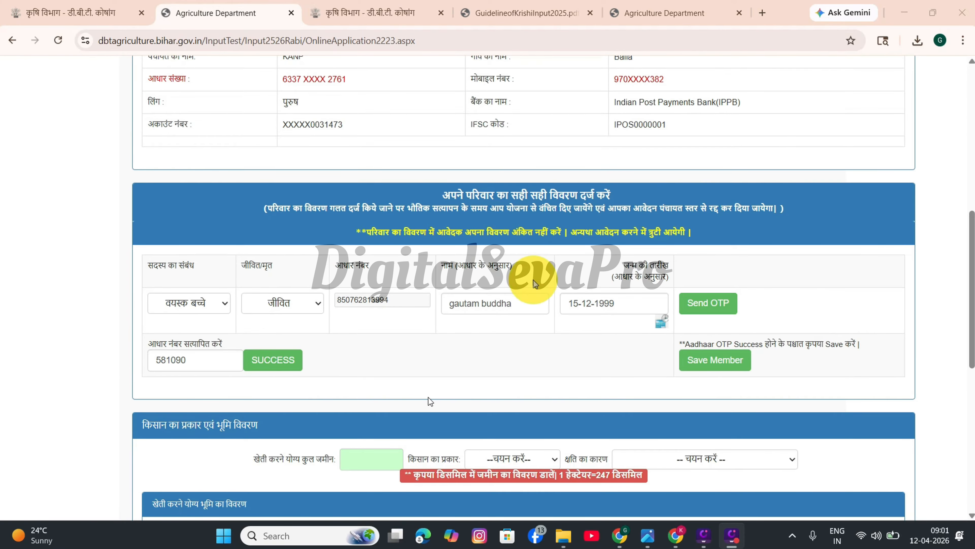
{"action": "left_click", "coordinate": [712, 363]}
{"action": "scroll", "coordinate": [703, 359], "scroll_direction": "down", "scroll_amount": 6}
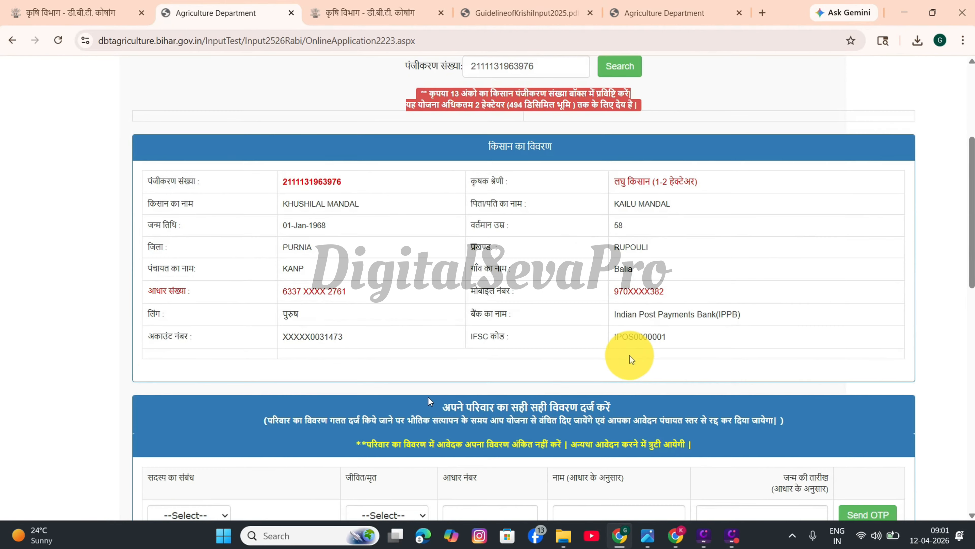
Enter 300 decimal as the total cultivable land and set the farmer type to स्वयं (भू-धारी)
{"action": "scroll", "coordinate": [649, 352], "scroll_direction": "down", "scroll_amount": 3}
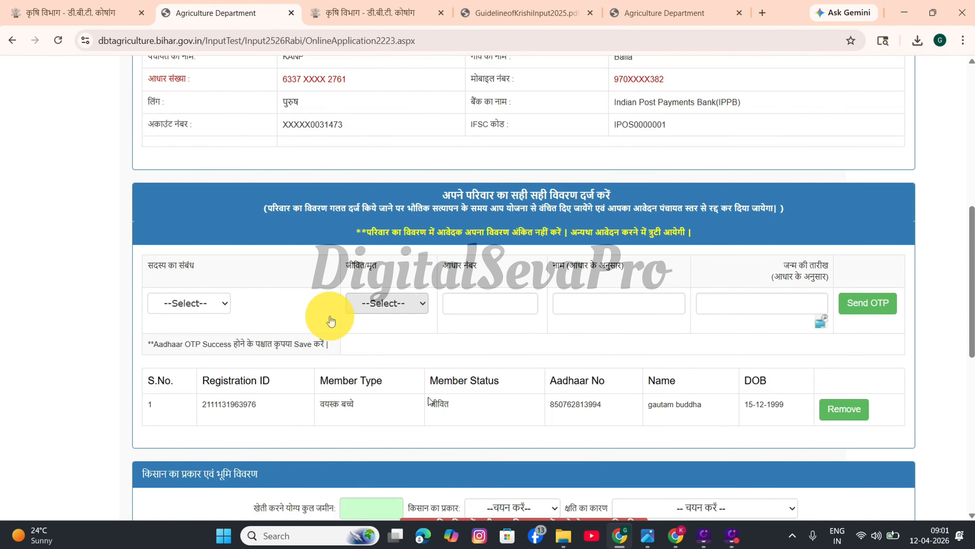
{"action": "scroll", "coordinate": [389, 289], "scroll_direction": "down", "scroll_amount": 6}
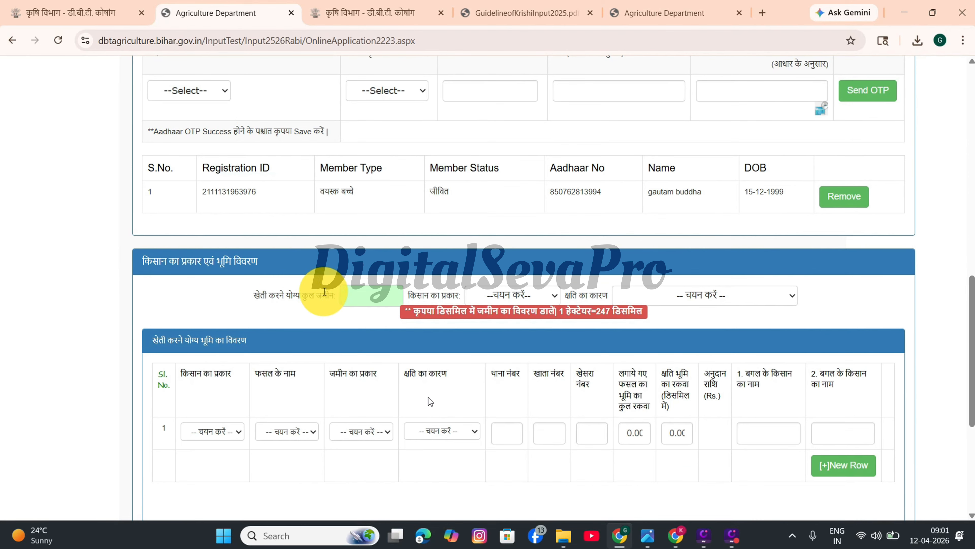
{"action": "left_click", "coordinate": [367, 295]}
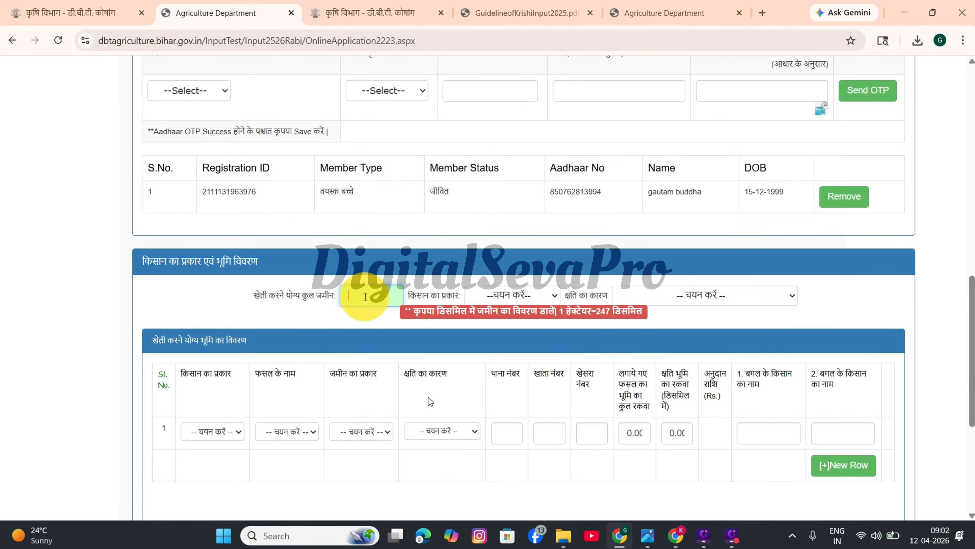
{"action": "type", "text": "300"}
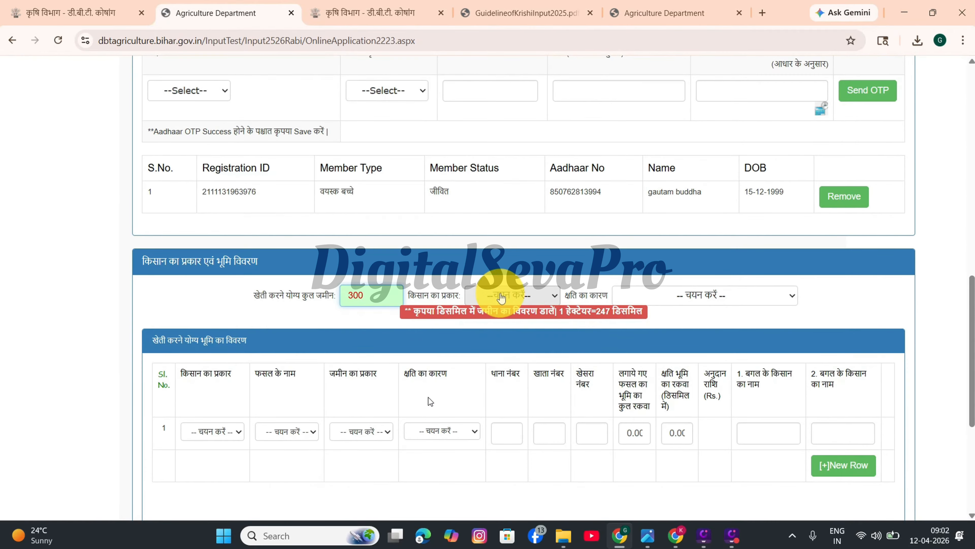
{"action": "left_click", "coordinate": [521, 294]}
{"action": "scroll", "coordinate": [521, 292], "scroll_direction": "down", "scroll_amount": 10}
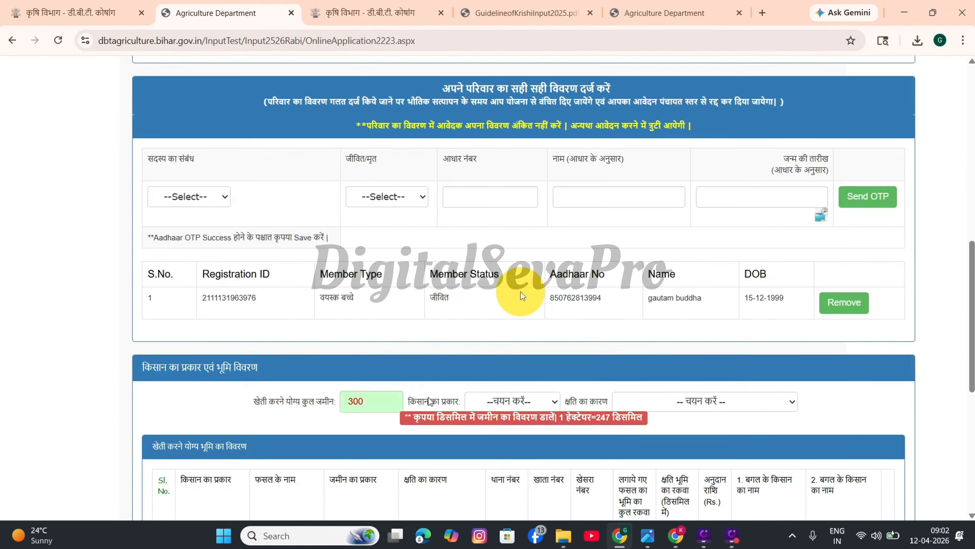
{"action": "left_click", "coordinate": [510, 190]}
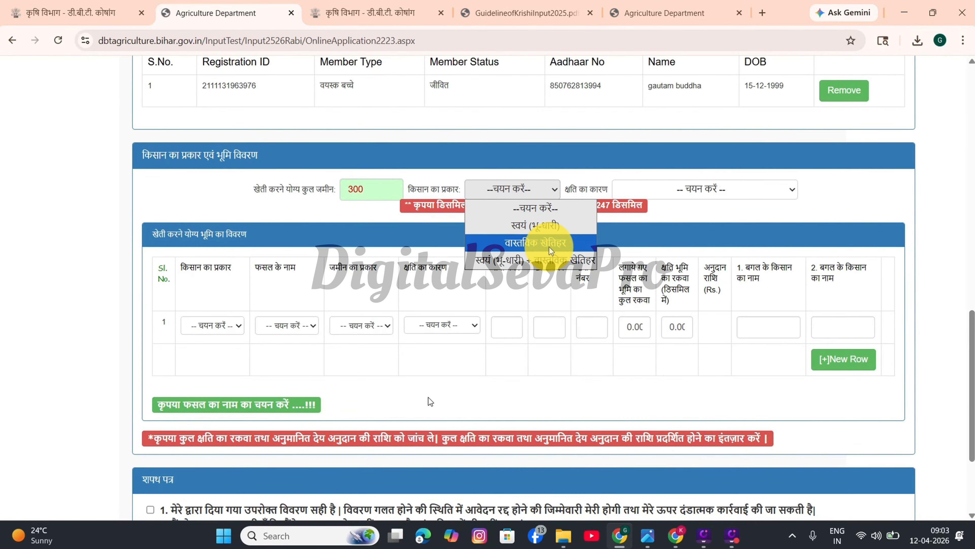
{"action": "left_click", "coordinate": [538, 226]}
Set the application's क्षति का कारण to आंधी-तूफान,असामयिक वर्षापात एवं ओलावृष्टि
{"action": "scroll", "coordinate": [468, 403], "scroll_direction": "up", "scroll_amount": 5}
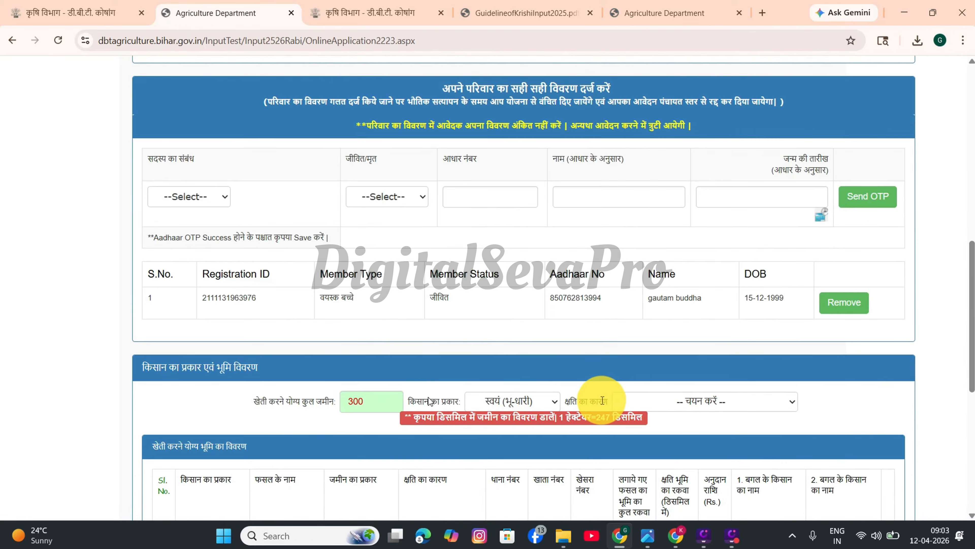
{"action": "left_click", "coordinate": [663, 404]}
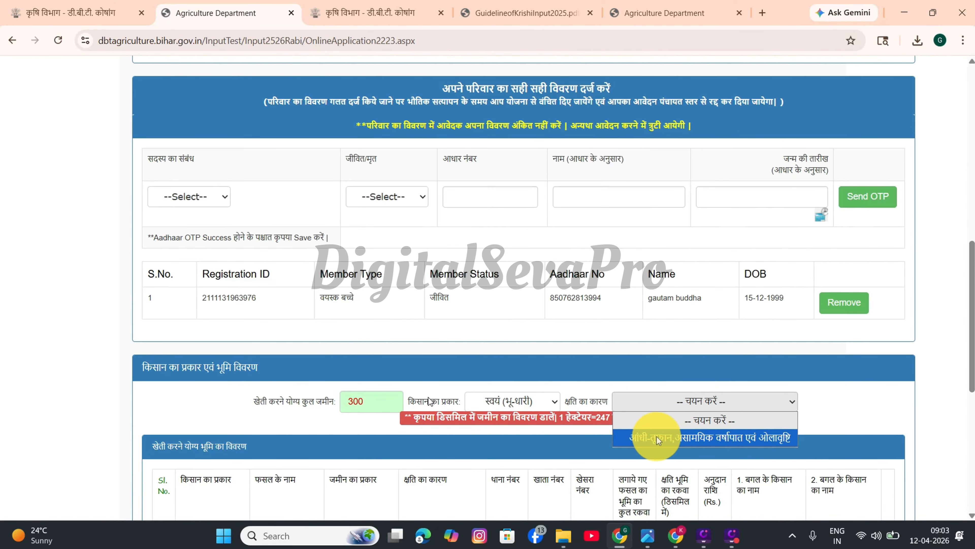
{"action": "left_click", "coordinate": [655, 436]}
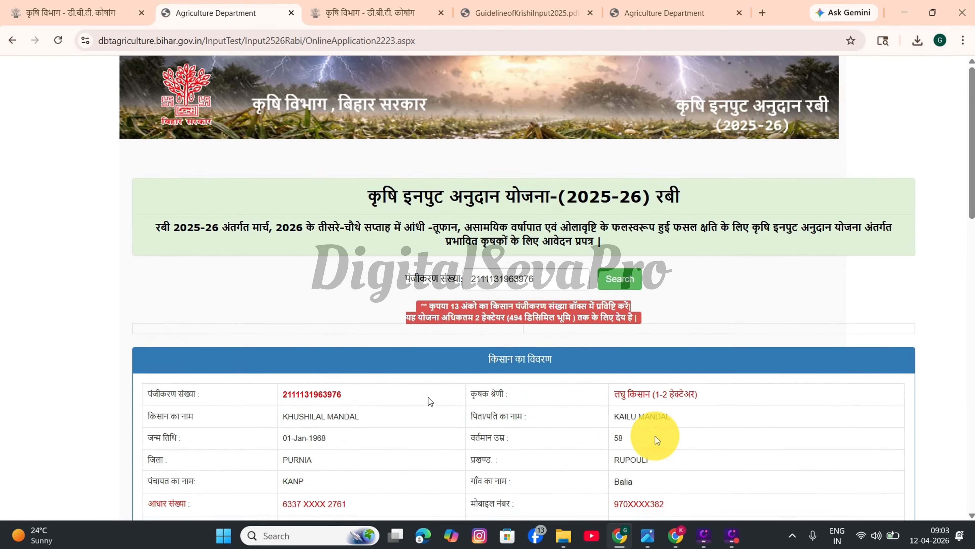
In the first land row, choose the farmer type स्वयं (भू-धारी) and the crop मक्का
{"action": "scroll", "coordinate": [592, 351], "scroll_direction": "down", "scroll_amount": 7}
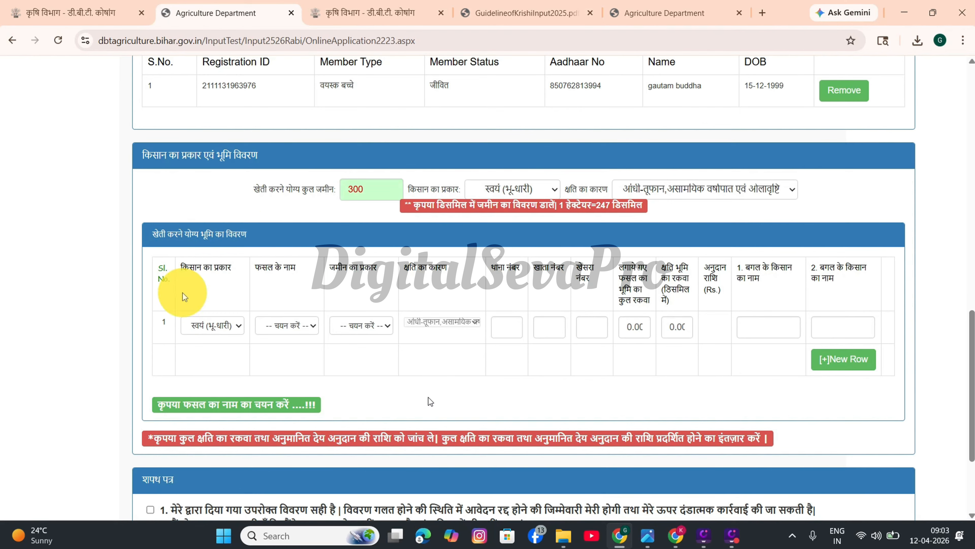
{"action": "left_click", "coordinate": [204, 326]}
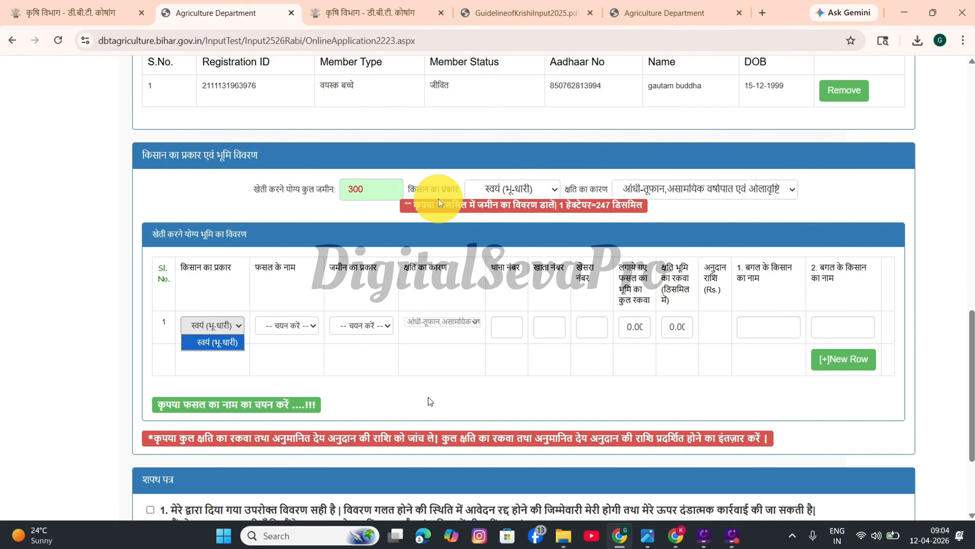
{"action": "left_click", "coordinate": [222, 343]}
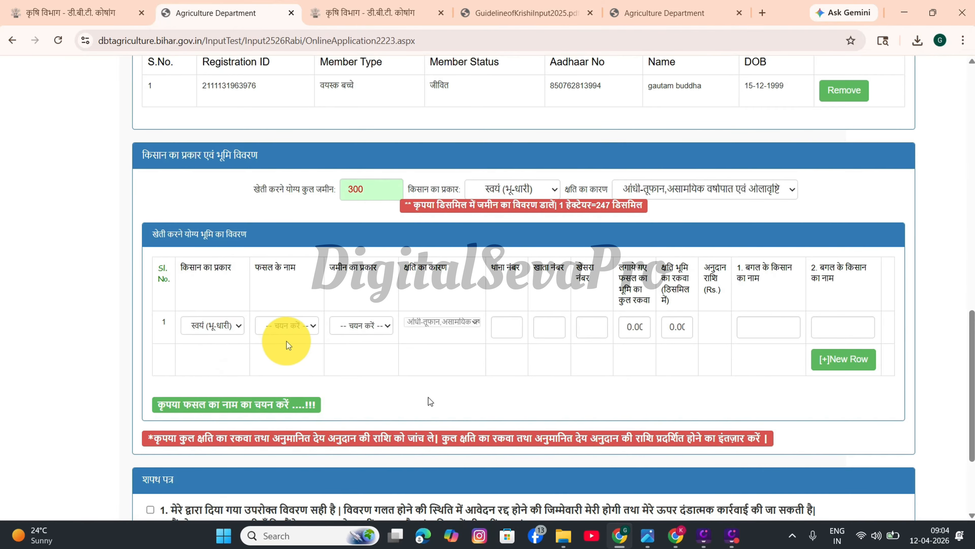
{"action": "left_click", "coordinate": [275, 325]}
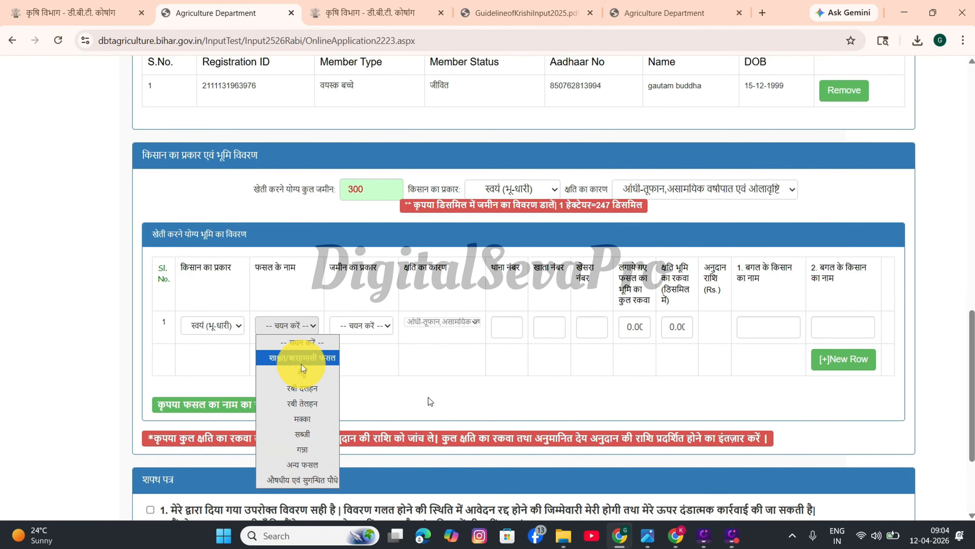
{"action": "left_click", "coordinate": [303, 423]}
Set the first land row's जमीन का प्रकार to सिंचित
{"action": "scroll", "coordinate": [346, 331], "scroll_direction": "down", "scroll_amount": 10}
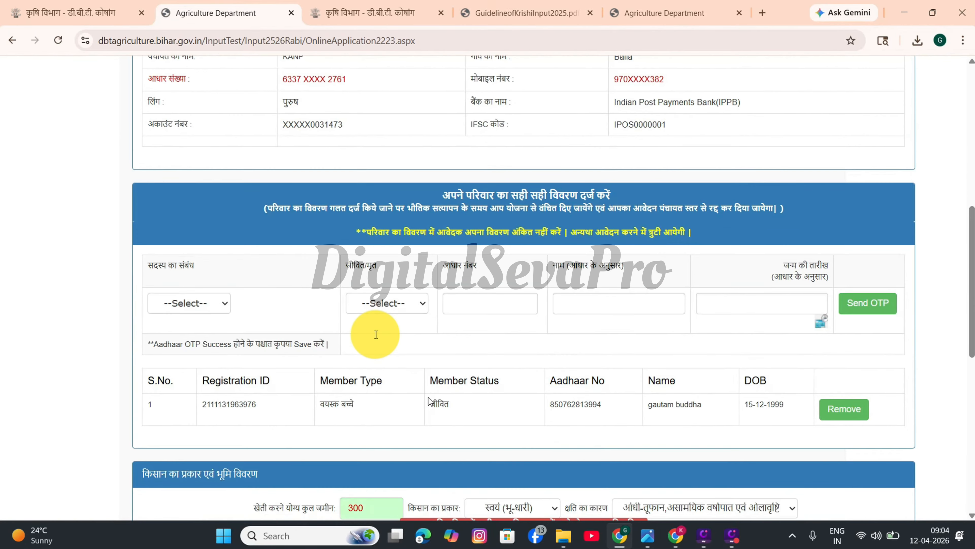
{"action": "scroll", "coordinate": [356, 393], "scroll_direction": "down", "scroll_amount": 5}
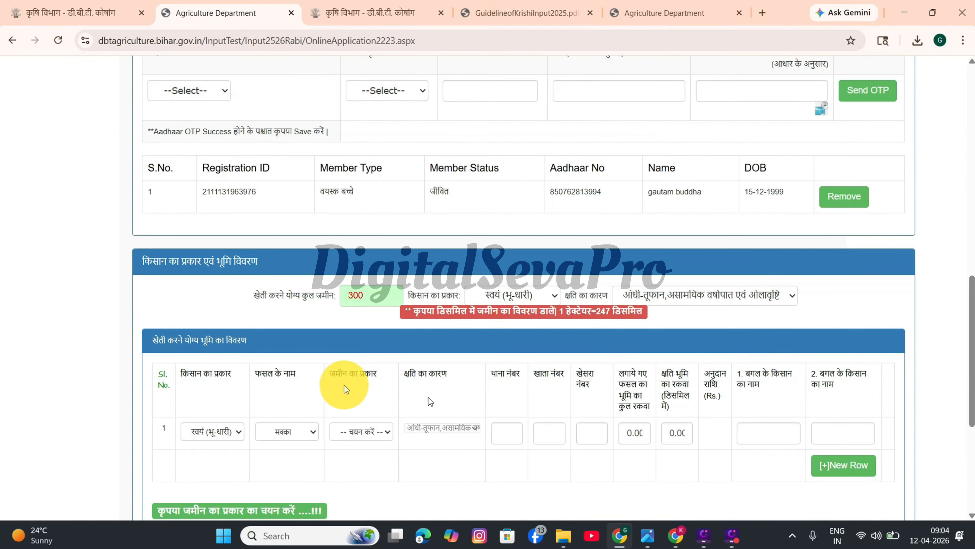
{"action": "left_click", "coordinate": [355, 439]}
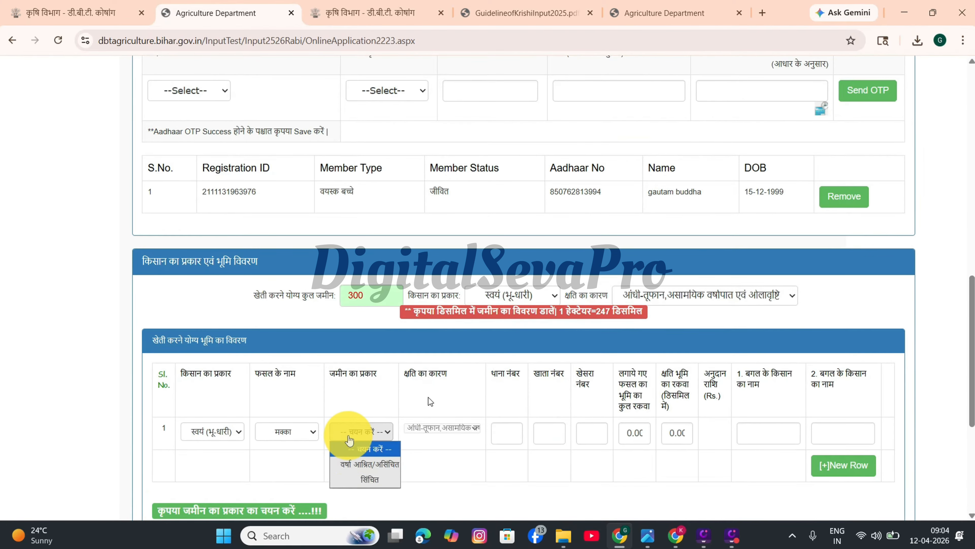
{"action": "left_click", "coordinate": [367, 480]}
{"action": "scroll", "coordinate": [453, 342], "scroll_direction": "down", "scroll_amount": 5}
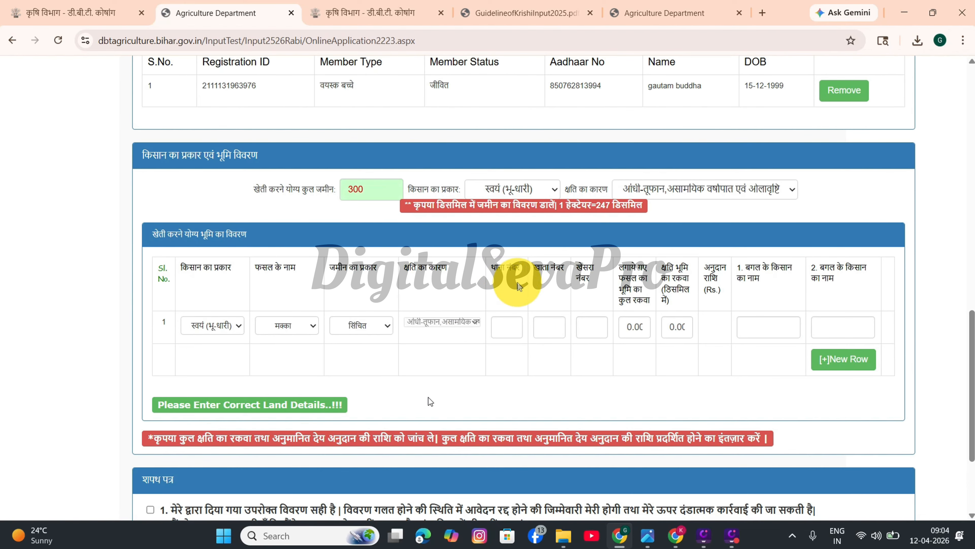
{"action": "left_click", "coordinate": [500, 324]}
{"action": "left_click", "coordinate": [551, 331]}
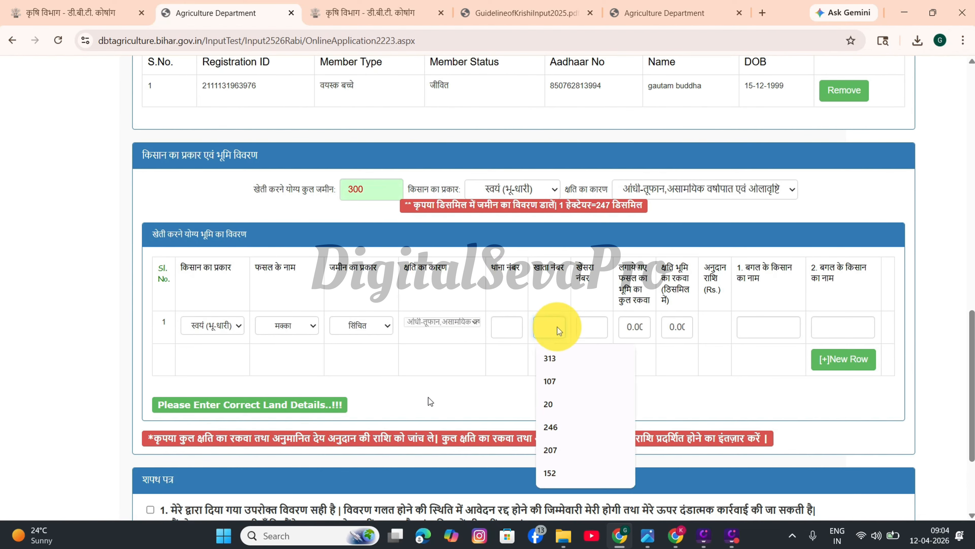
{"action": "left_click", "coordinate": [585, 324]}
{"action": "left_click", "coordinate": [598, 296]}
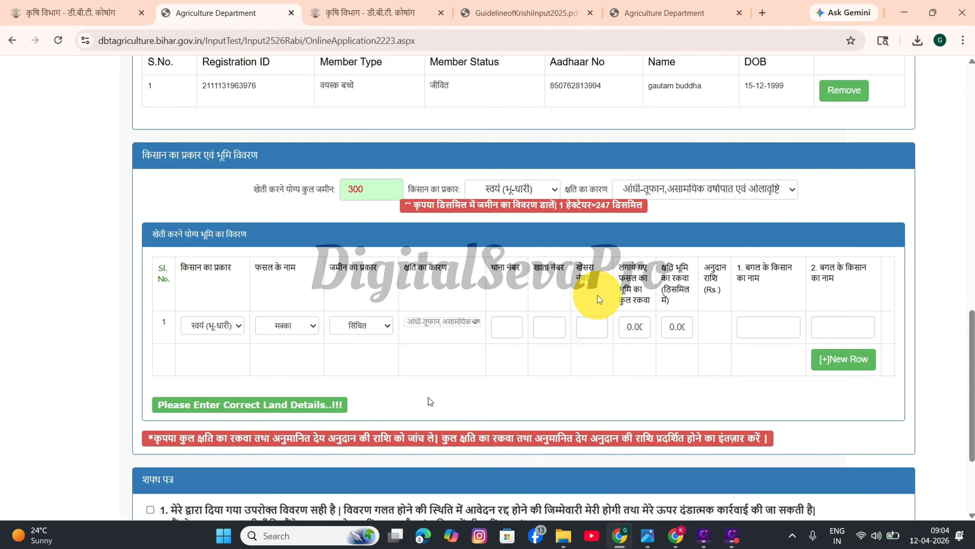
Set both the total cropped area and the damaged area of the first land row to 40 decimal
{"action": "left_click", "coordinate": [631, 327]}
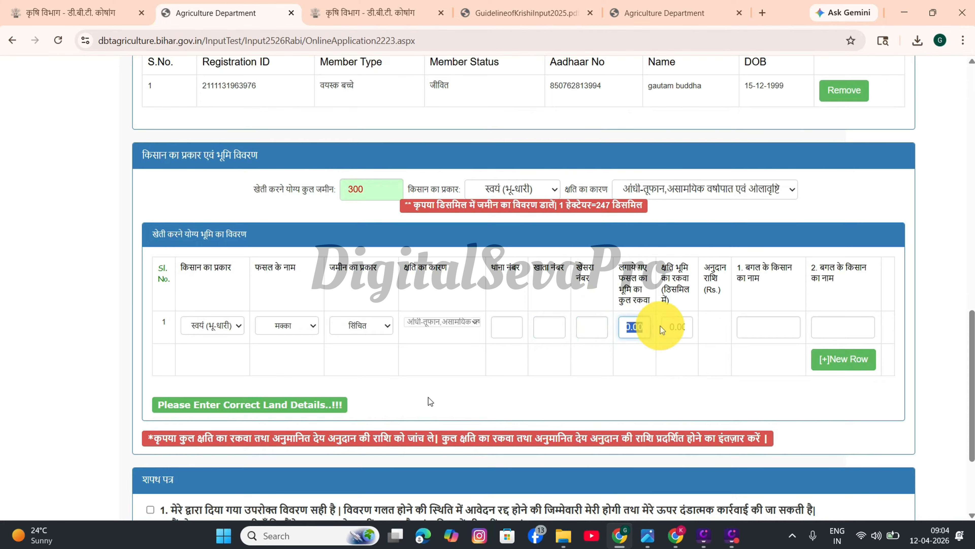
{"action": "type", "text": "40"}
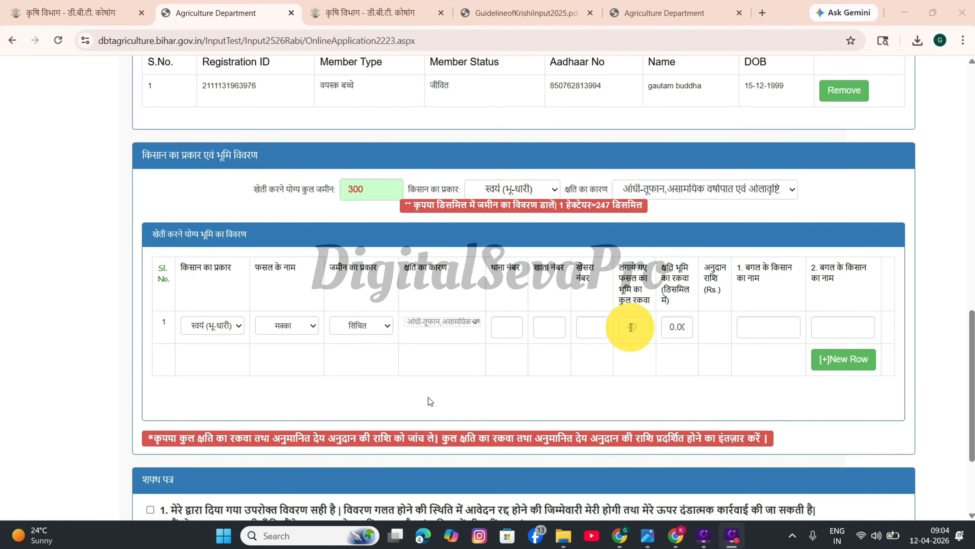
{"action": "left_click", "coordinate": [634, 326]}
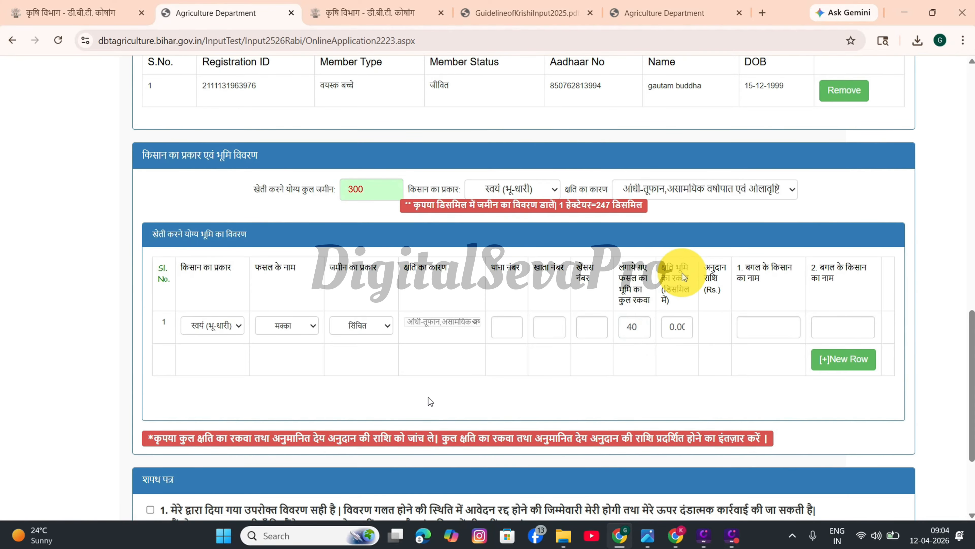
{"action": "left_click", "coordinate": [659, 325]}
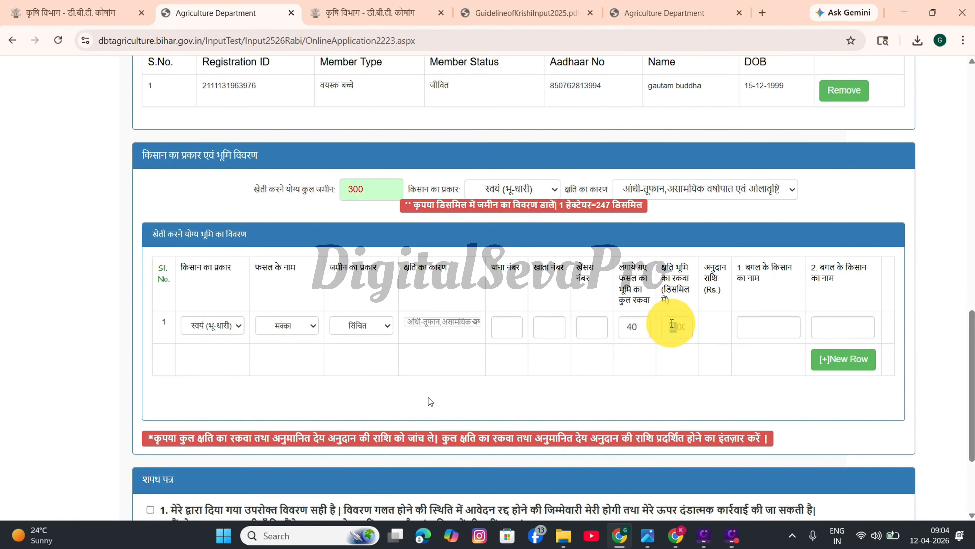
{"action": "type", "text": "40"}
{"action": "left_click", "coordinate": [725, 333]}
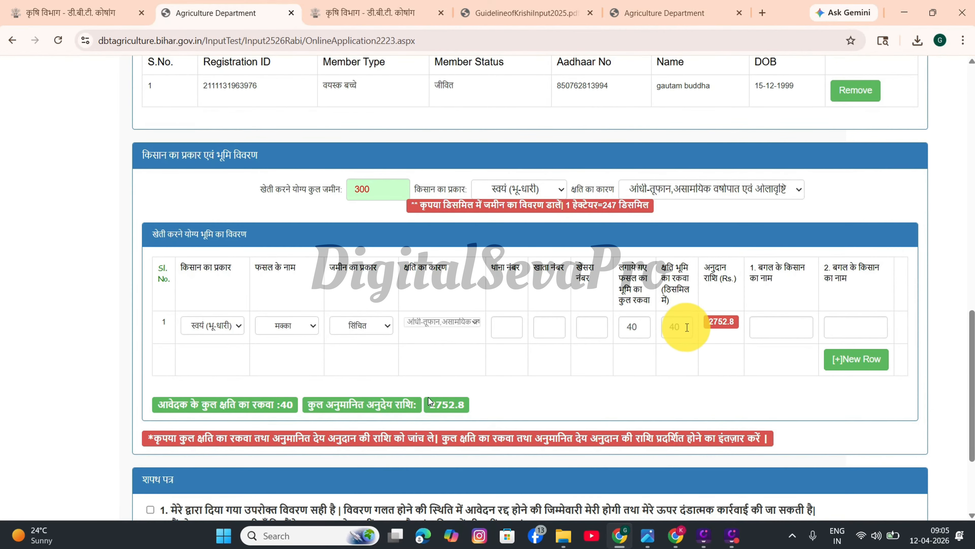
{"action": "left_click_drag", "start_coordinate": [687, 327], "coordinate": [732, 322]}
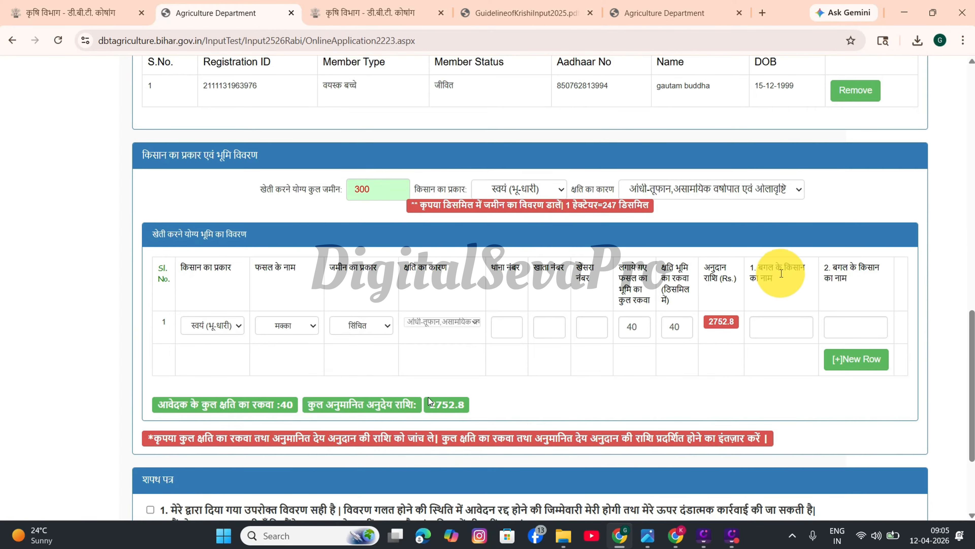
Complete the first land row with both neighbouring farmers' names and थाना नंबर 20, खाता नंबर 22, खेसरा नंबर 656
{"action": "left_click", "coordinate": [764, 326]}
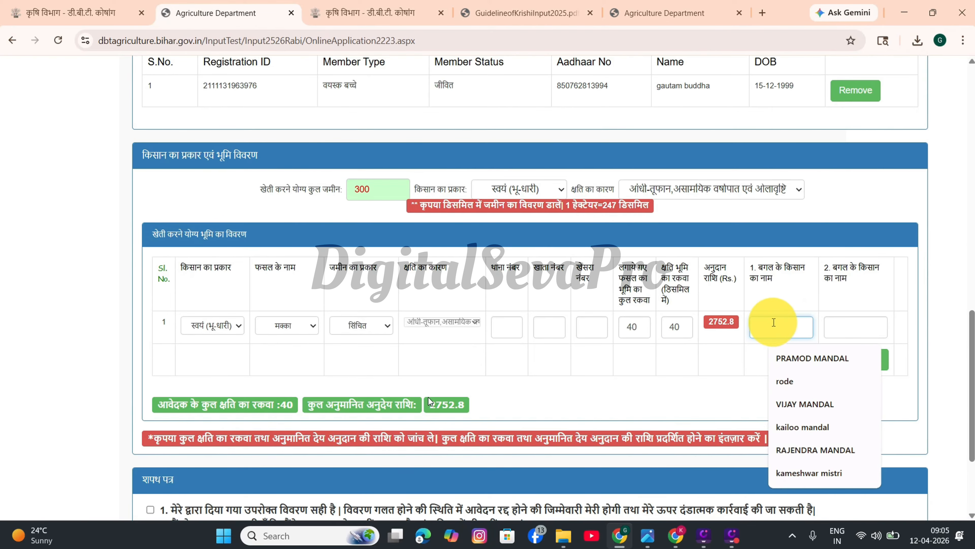
{"action": "left_click", "coordinate": [803, 294]}
{"action": "left_click", "coordinate": [840, 326]}
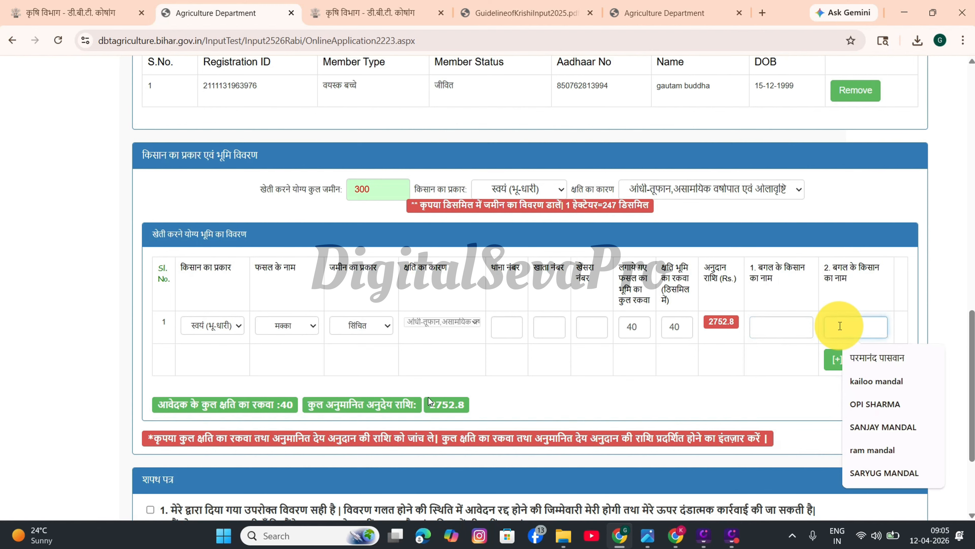
{"action": "left_click", "coordinate": [749, 365]}
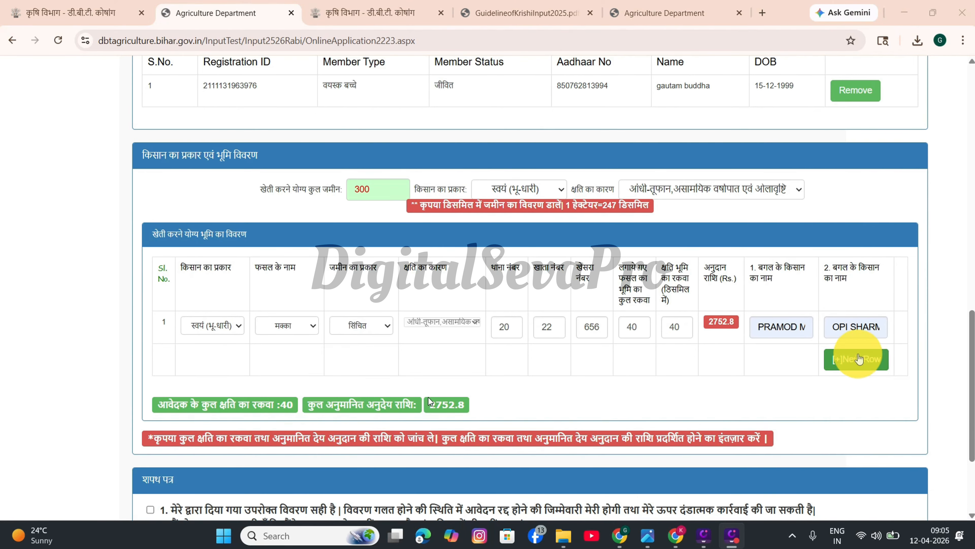
Add a second land row with the crop मक्का and the land type सिंचित
{"action": "left_click", "coordinate": [877, 361]}
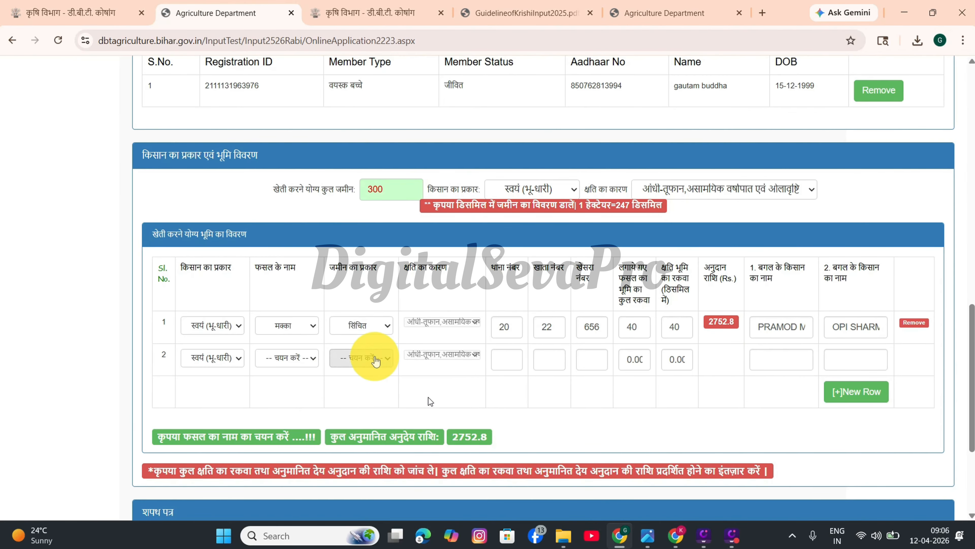
{"action": "left_click", "coordinate": [303, 359]}
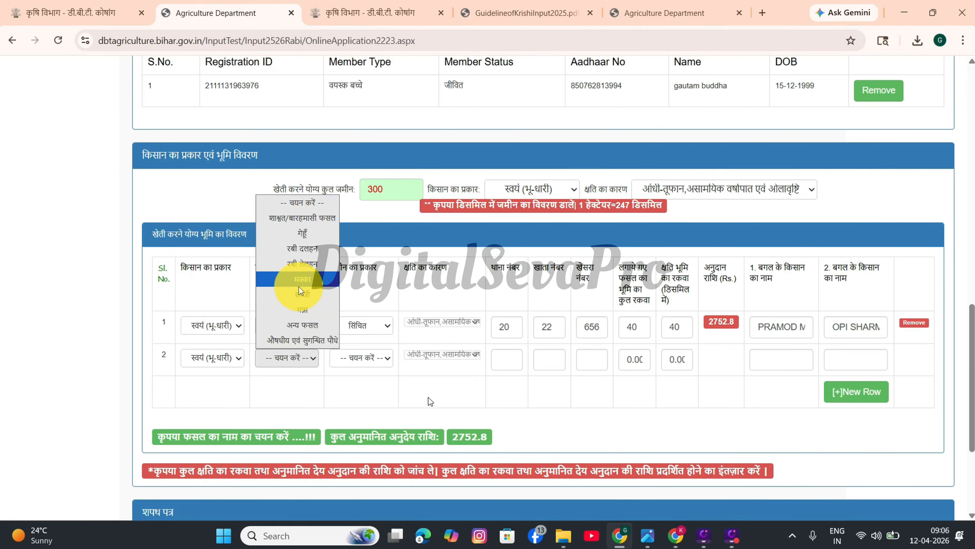
{"action": "left_click", "coordinate": [301, 278]}
{"action": "scroll", "coordinate": [368, 382], "scroll_direction": "down", "scroll_amount": 15}
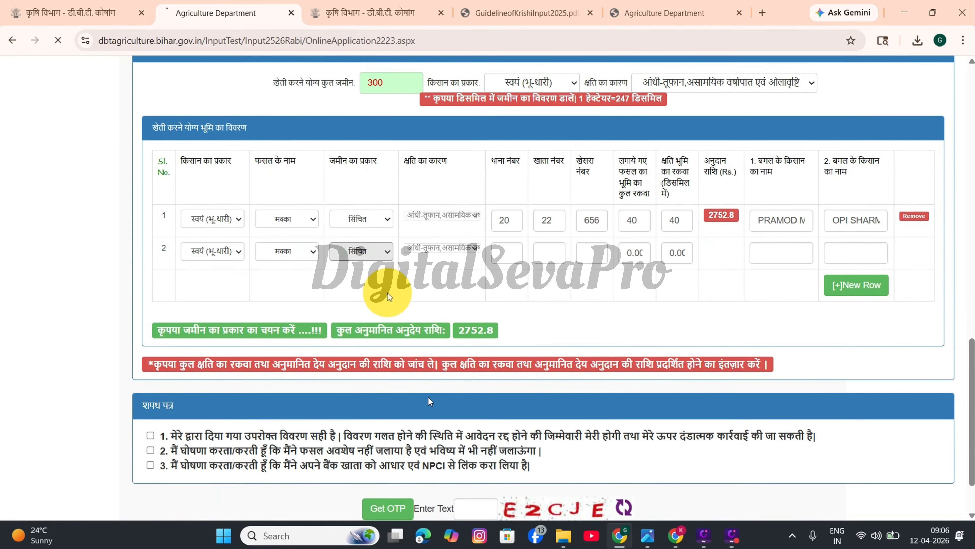
{"action": "scroll", "coordinate": [387, 292], "scroll_direction": "up", "scroll_amount": 8}
{"action": "scroll", "coordinate": [461, 272], "scroll_direction": "down", "scroll_amount": 5}
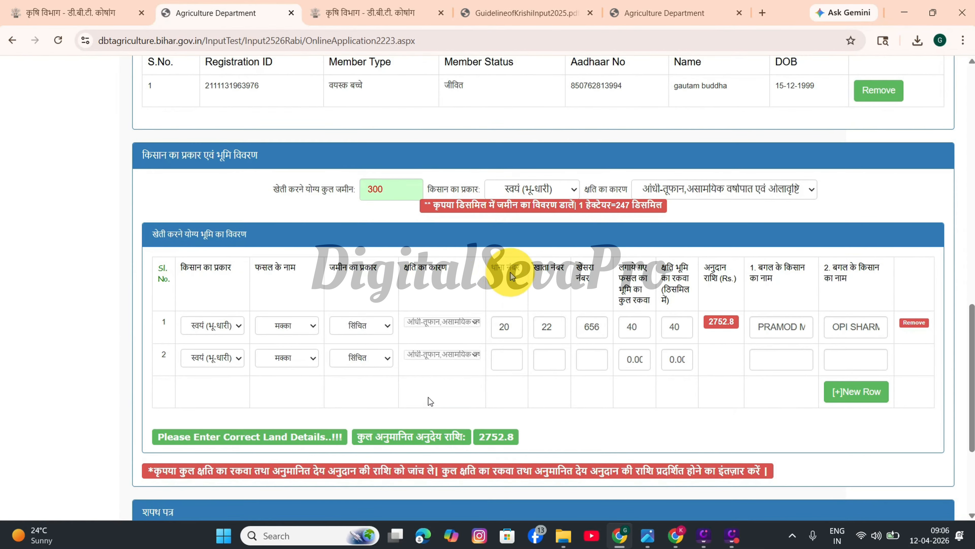
Fill the second land row's थाना नंबर with 293, खाता नंबर with 313 and खेसरा नंबर with 130
{"action": "left_click", "coordinate": [499, 358]}
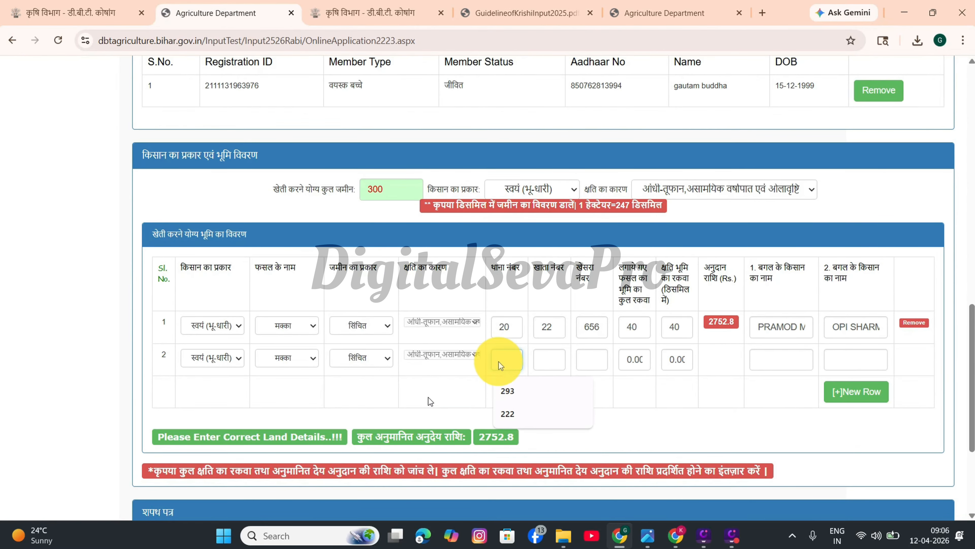
{"action": "left_click", "coordinate": [507, 390]}
{"action": "left_click", "coordinate": [543, 365]}
{"action": "left_click", "coordinate": [555, 403]}
{"action": "left_click", "coordinate": [603, 361]}
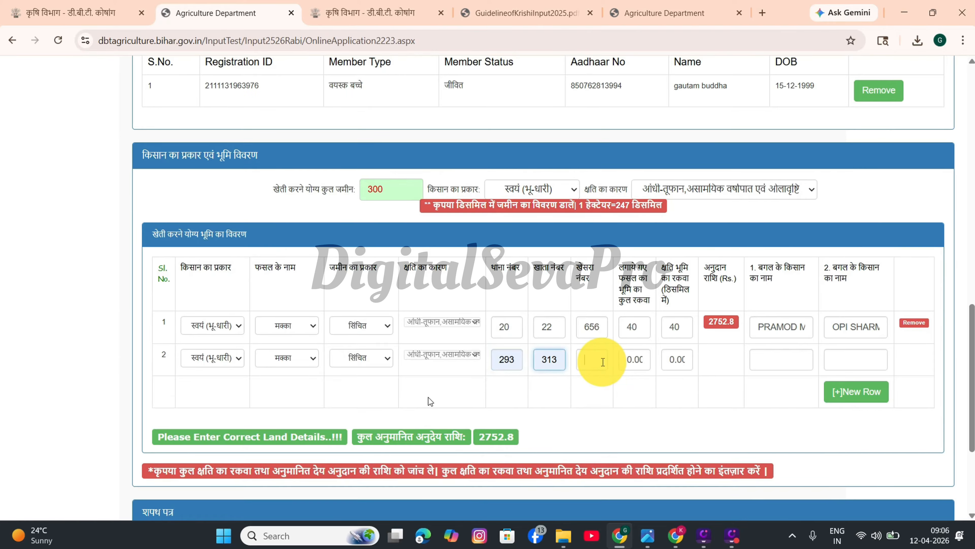
{"action": "left_click", "coordinate": [605, 407]}
Set the second land row's total cropped area to 63 and its damaged area to 60 decimal
{"action": "left_click", "coordinate": [620, 358]}
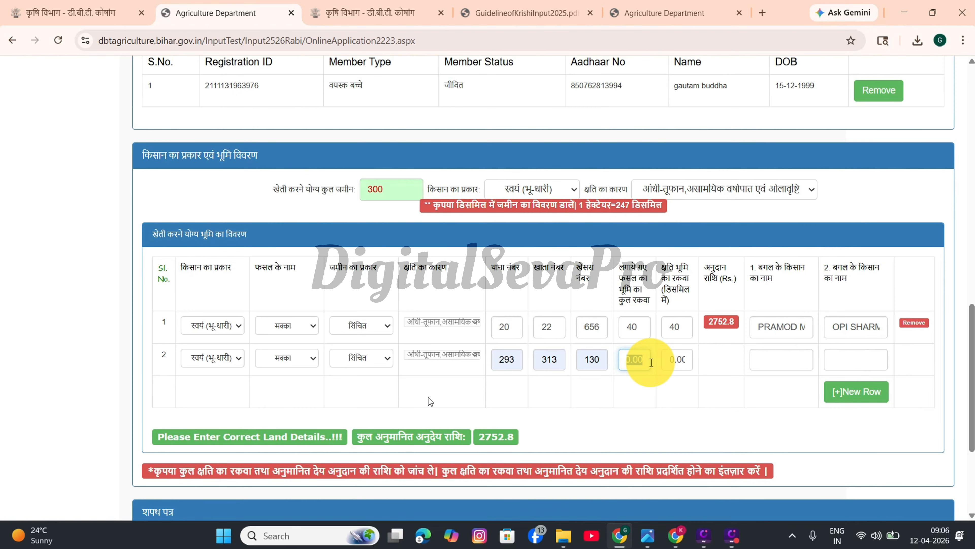
{"action": "type", "text": "63"}
{"action": "scroll", "coordinate": [648, 307], "scroll_direction": "down", "scroll_amount": 3}
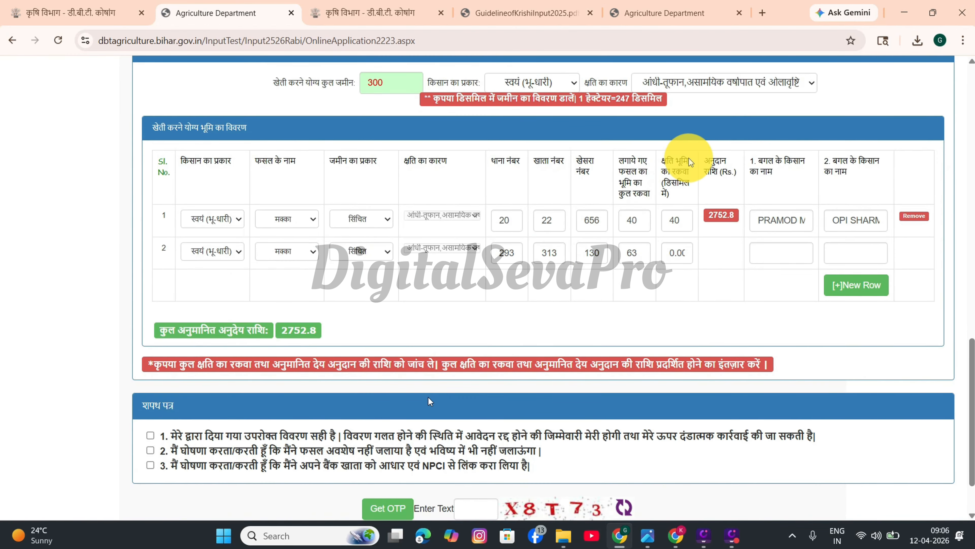
{"action": "left_click", "coordinate": [676, 253]}
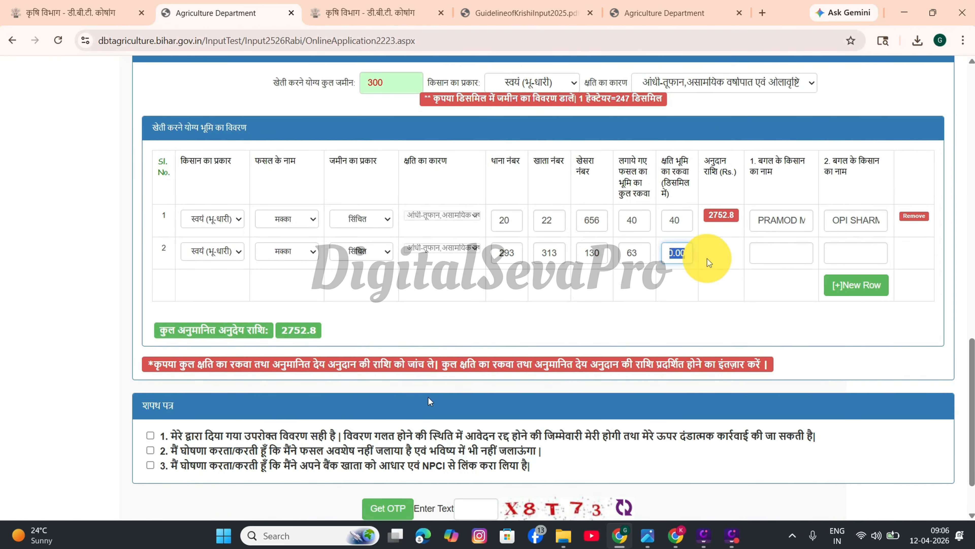
{"action": "type", "text": "60"}
{"action": "left_click", "coordinate": [729, 291]}
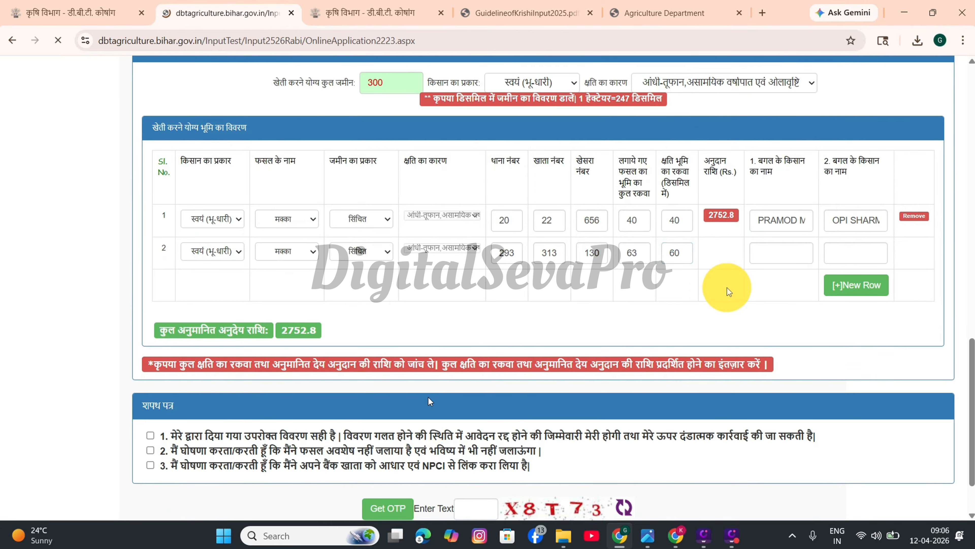
{"action": "scroll", "coordinate": [710, 250], "scroll_direction": "down", "scroll_amount": 12}
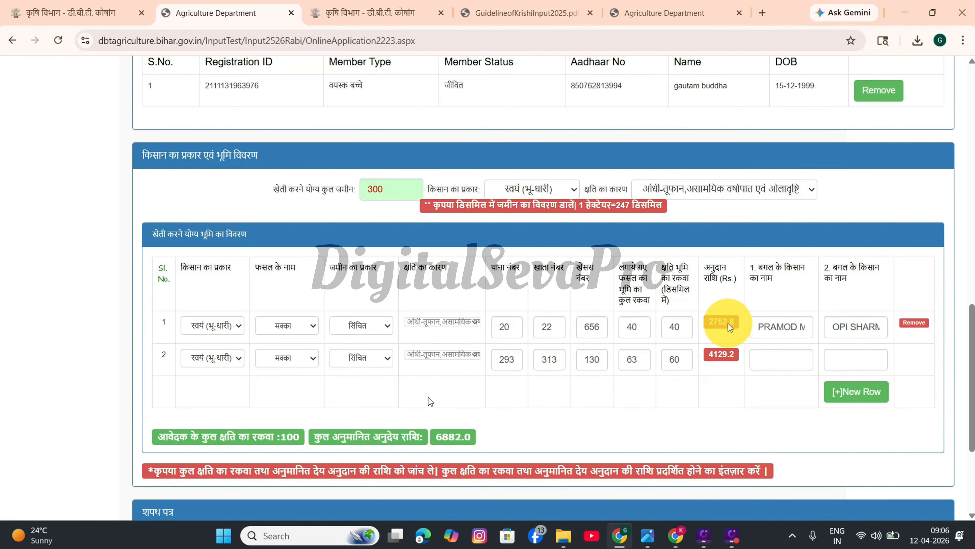
{"action": "left_click_drag", "start_coordinate": [708, 354], "coordinate": [737, 354]}
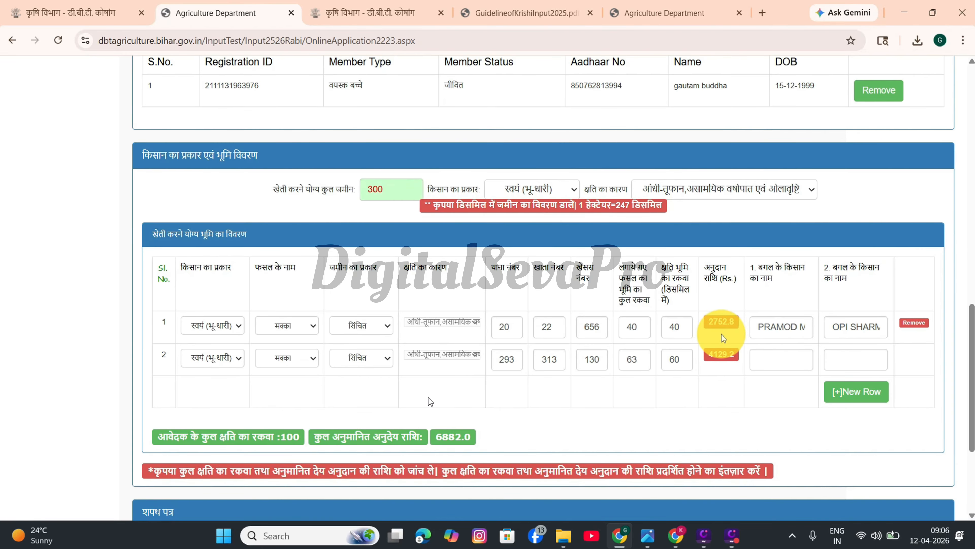
Fill in the names of both neighbouring farmers for the second land row from the saved entries
{"action": "left_click", "coordinate": [776, 359]}
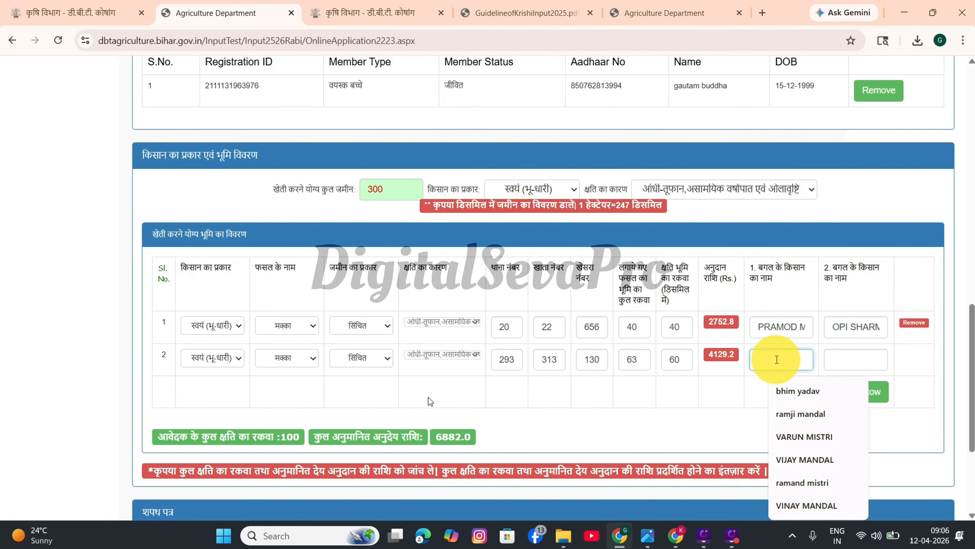
{"action": "left_click", "coordinate": [856, 359]}
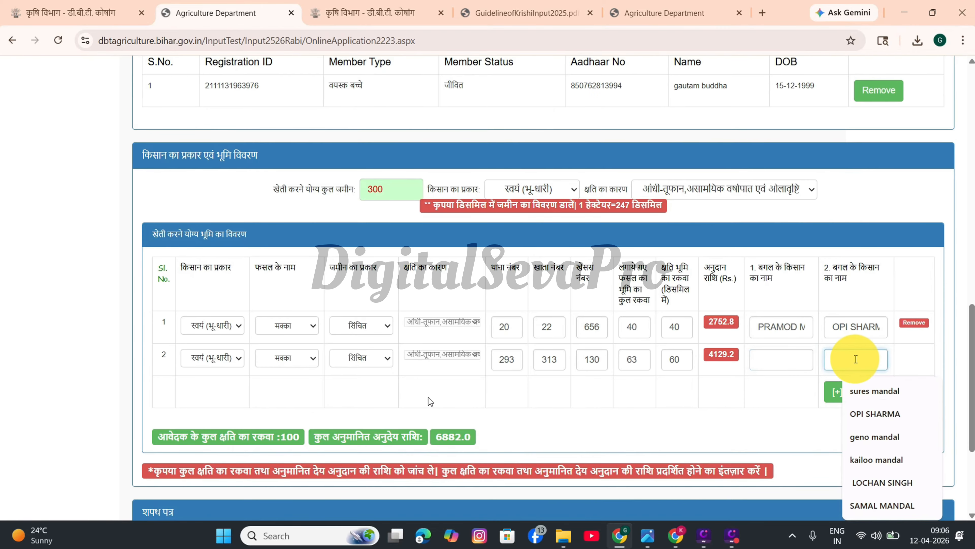
{"action": "left_click", "coordinate": [875, 391]}
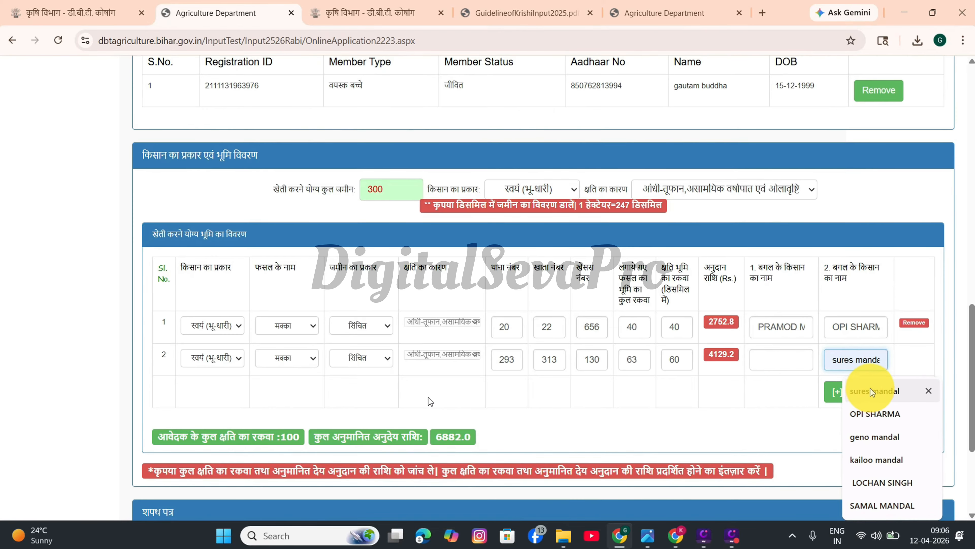
{"action": "scroll", "coordinate": [410, 118], "scroll_direction": "down", "scroll_amount": 4}
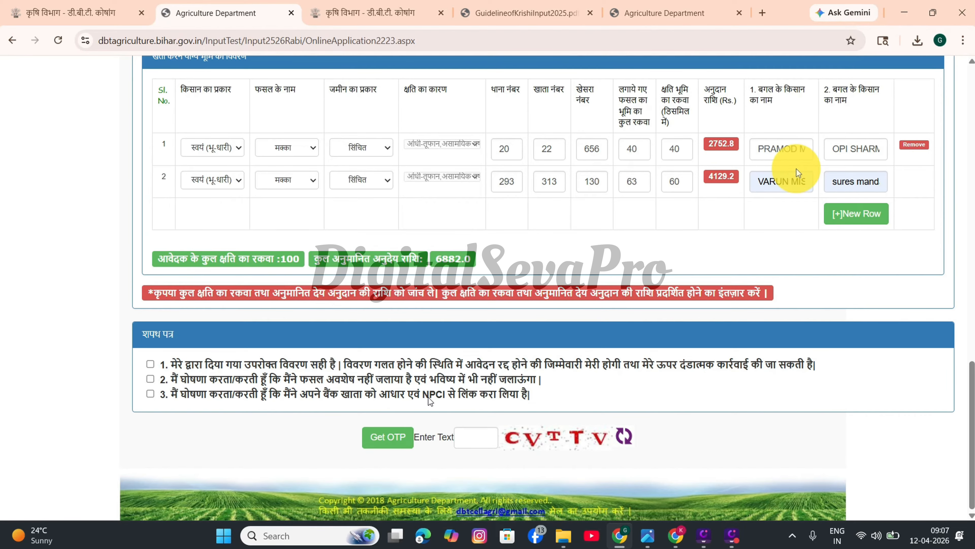
Check the estimated grant total below the land rows and accept all three declarations in the शपथ पत्र section
{"action": "left_click_drag", "start_coordinate": [258, 258], "coordinate": [296, 257]}
{"action": "left_click", "coordinate": [267, 257]}
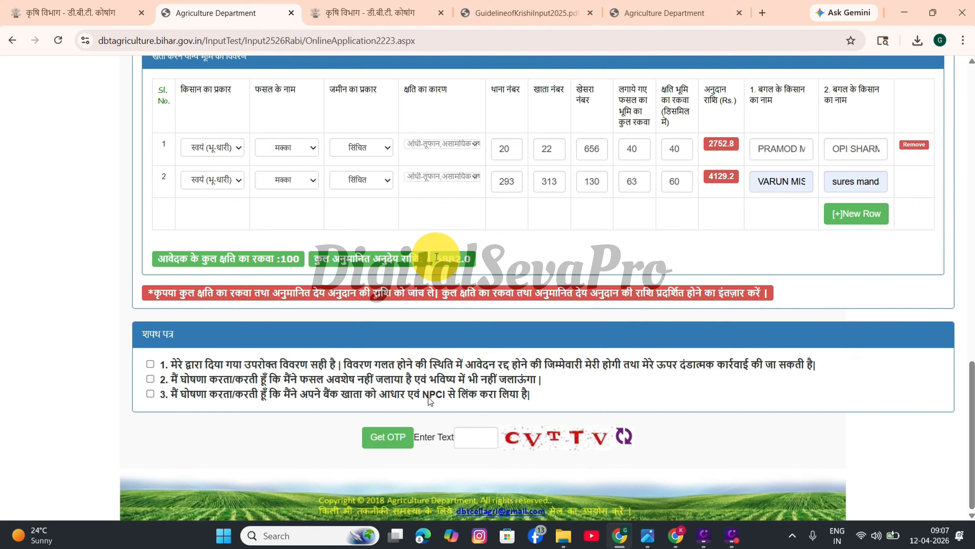
{"action": "left_click_drag", "start_coordinate": [435, 255], "coordinate": [488, 265]}
{"action": "left_click", "coordinate": [428, 265]}
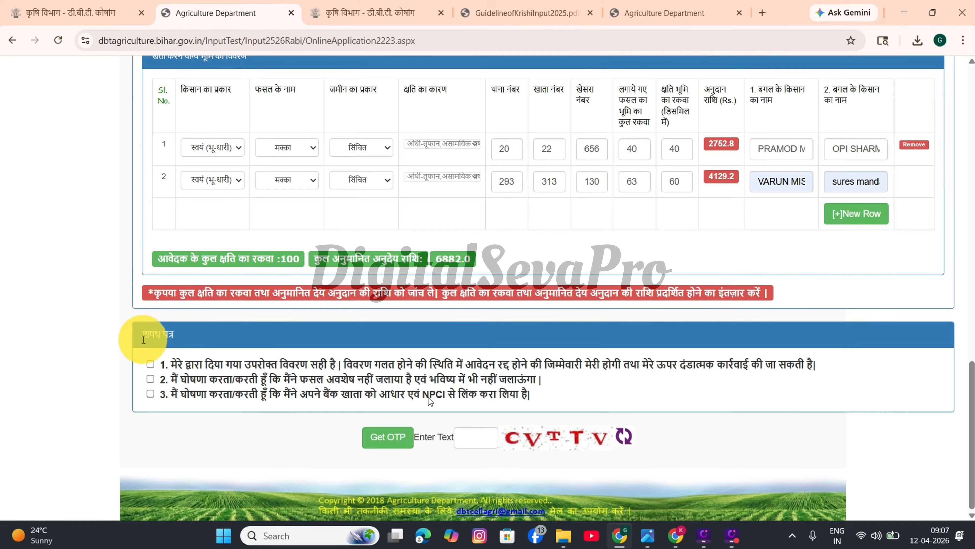
{"action": "left_click", "coordinate": [150, 364]}
{"action": "left_click", "coordinate": [150, 379]}
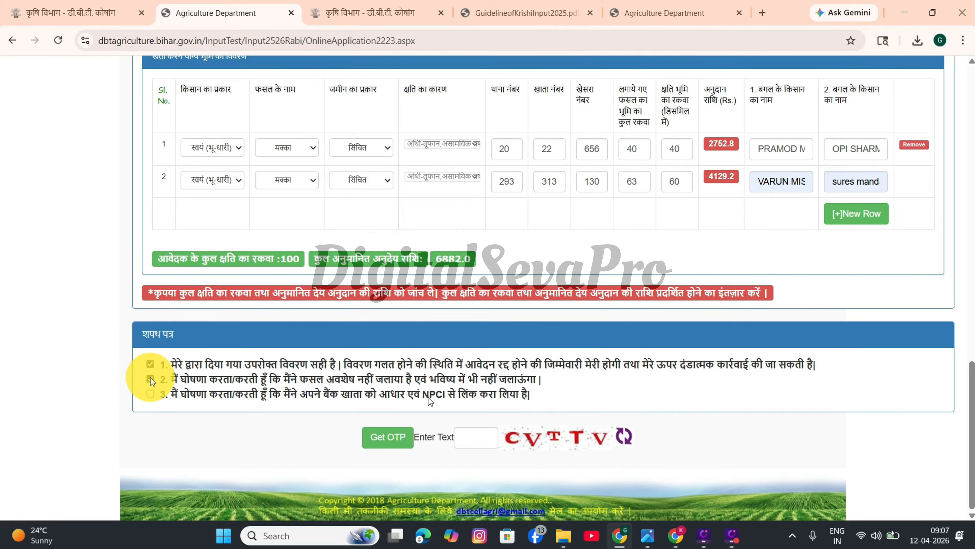
{"action": "left_click", "coordinate": [151, 393]}
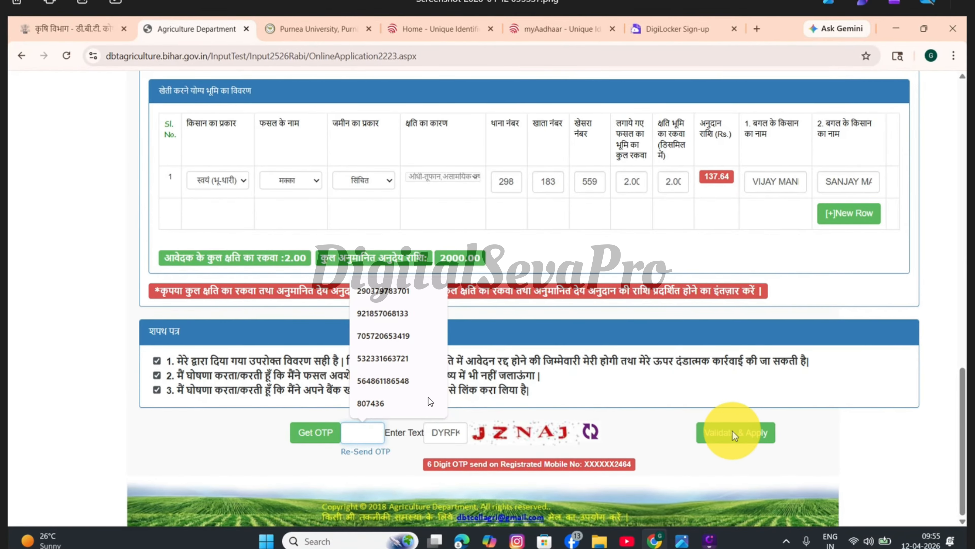
View the following saved screenshots in the image viewer, showing the submission confirmation and the printable application form
{"action": "key", "text": "Right"}
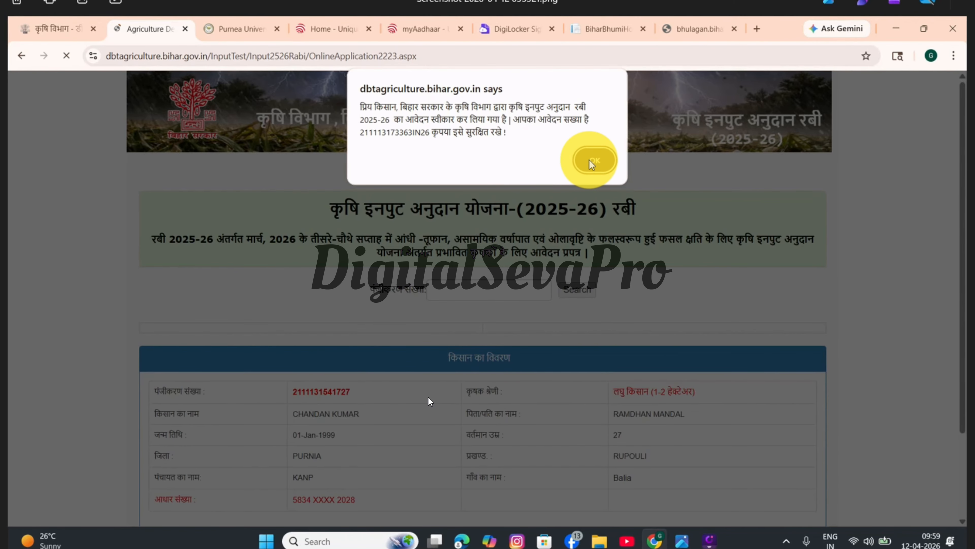
{"action": "key", "text": "Right"}
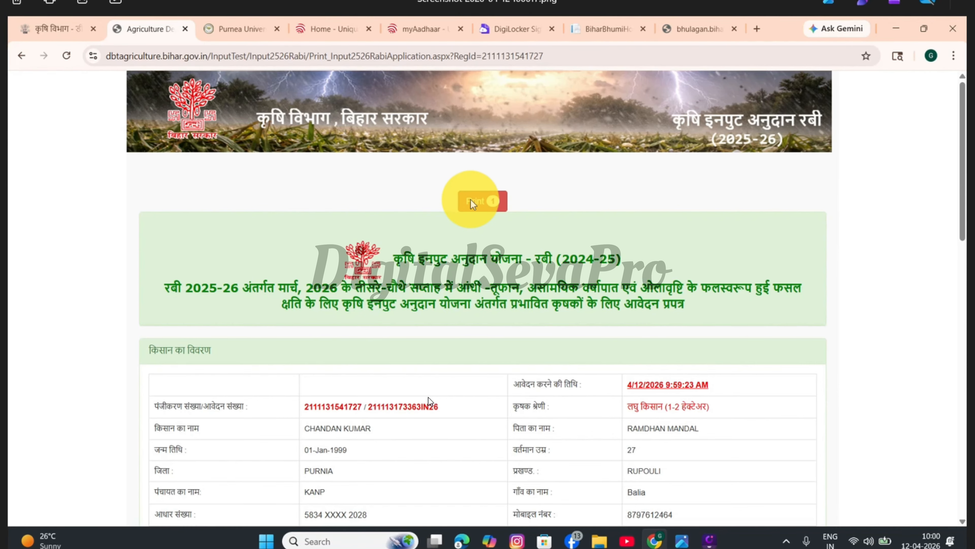